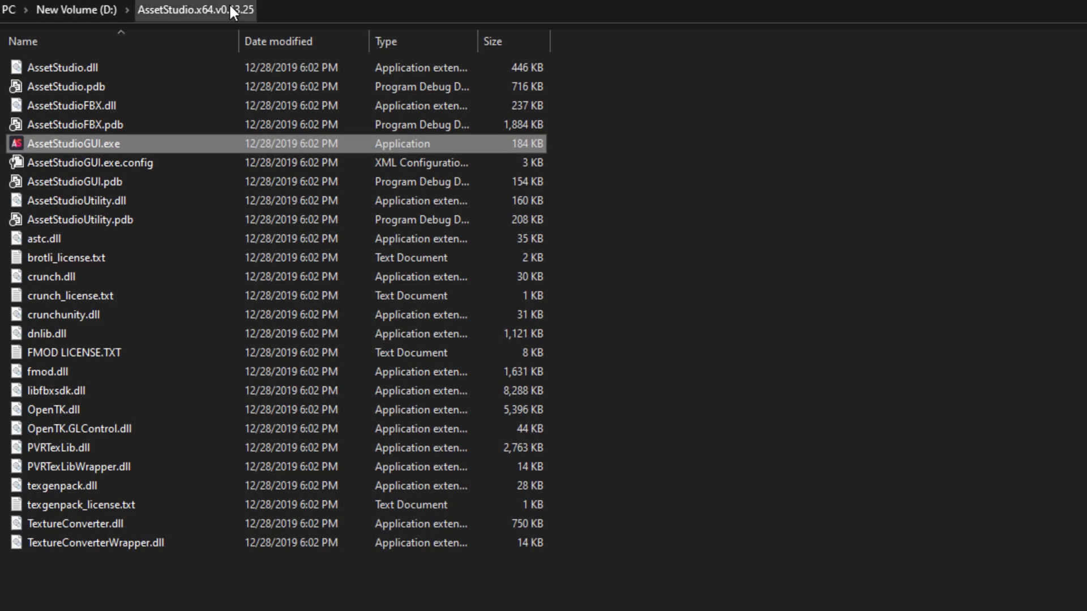
Launch AssetStudioGUI and load sharedassets0.assets from the BONEWORKS\BONEWORKS_Data folder
right_click(219, 139)
left_click(239, 146)
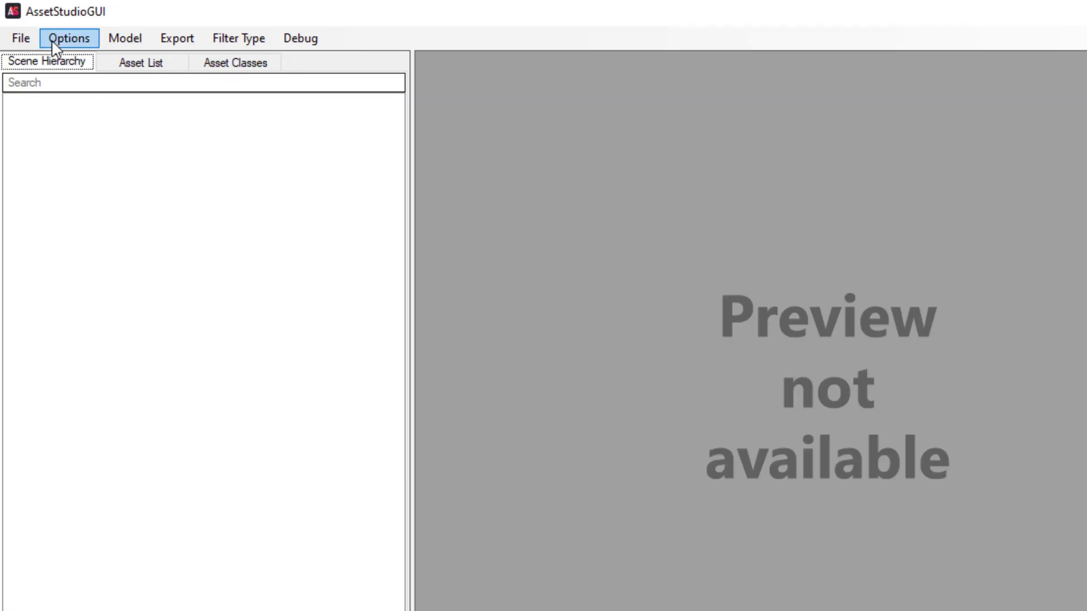
left_click(24, 38)
left_click(37, 60)
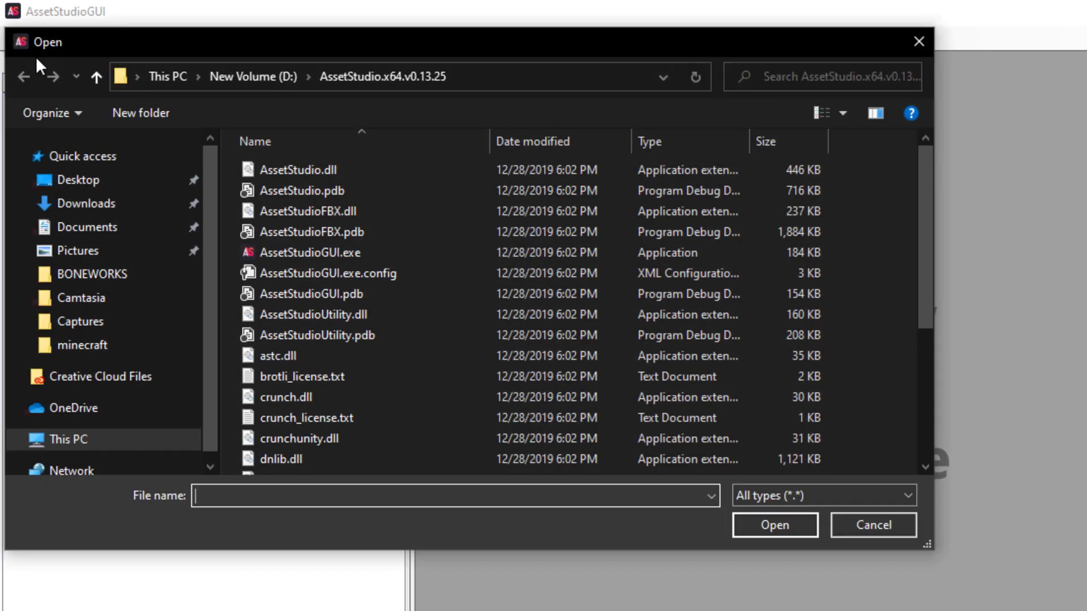
left_click(86, 274)
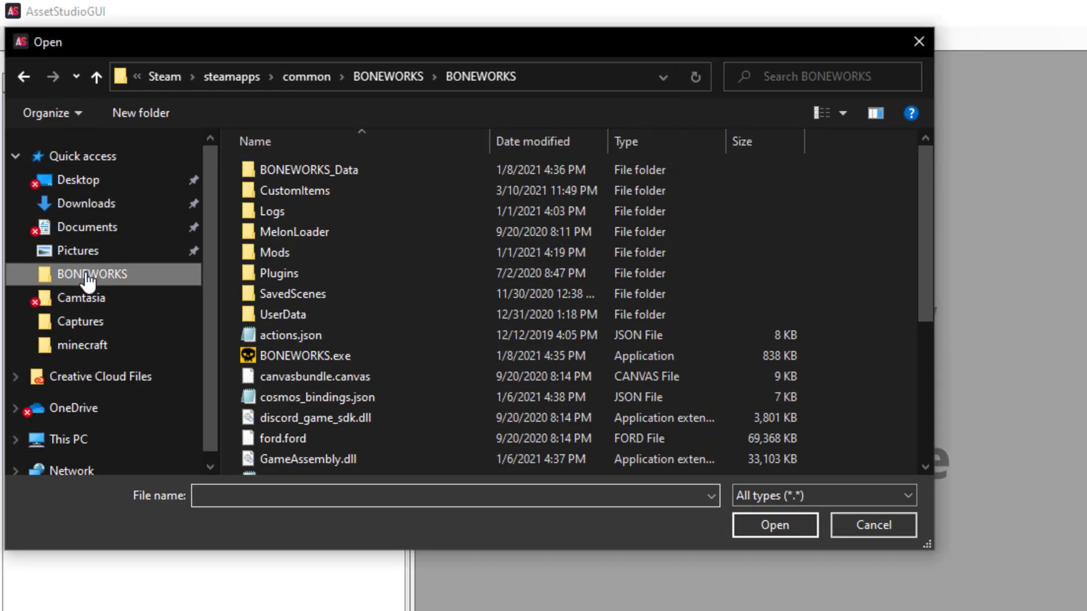
double_click(314, 171)
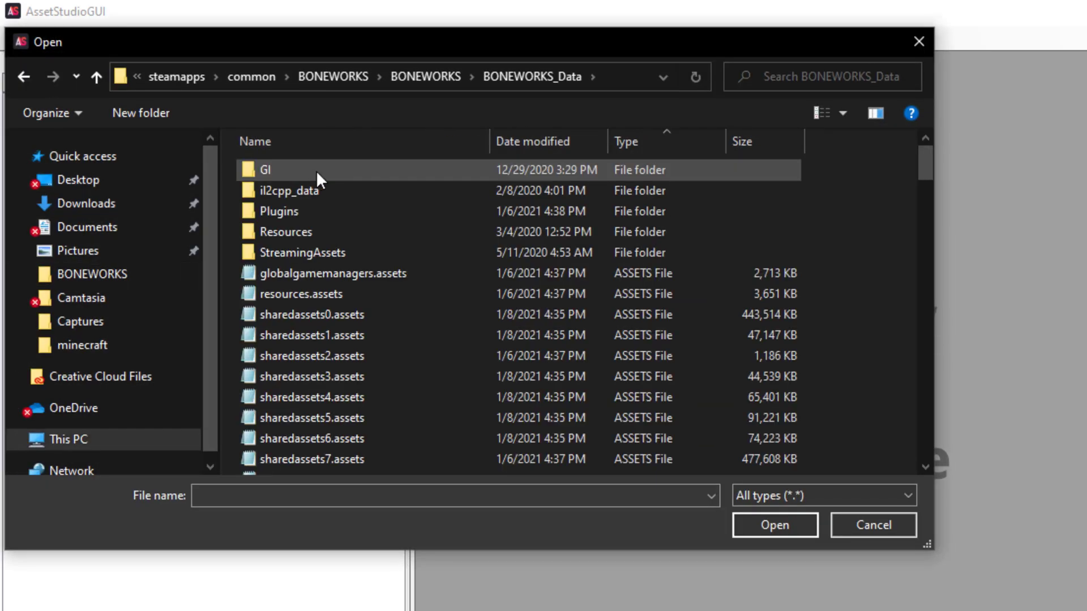
left_click_drag(931, 157, 931, 165)
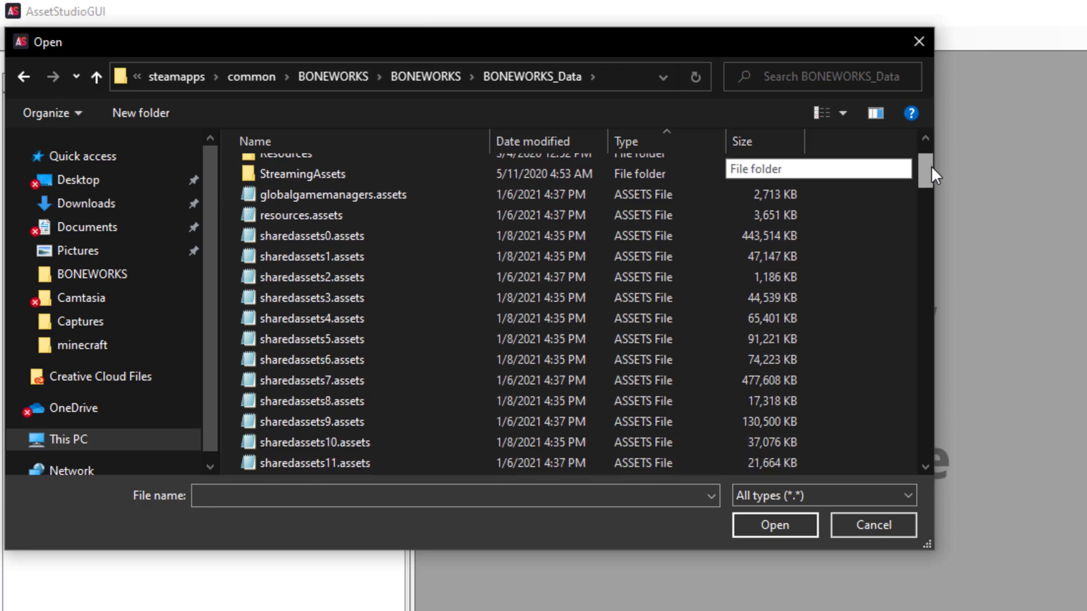
left_click(346, 233)
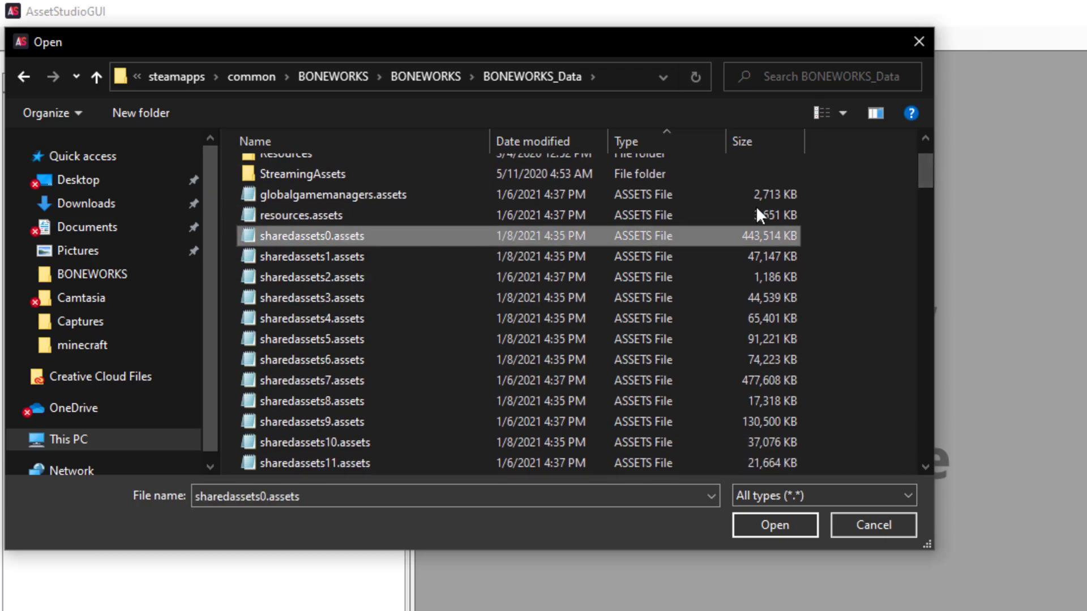
left_click_drag(923, 169, 933, 293)
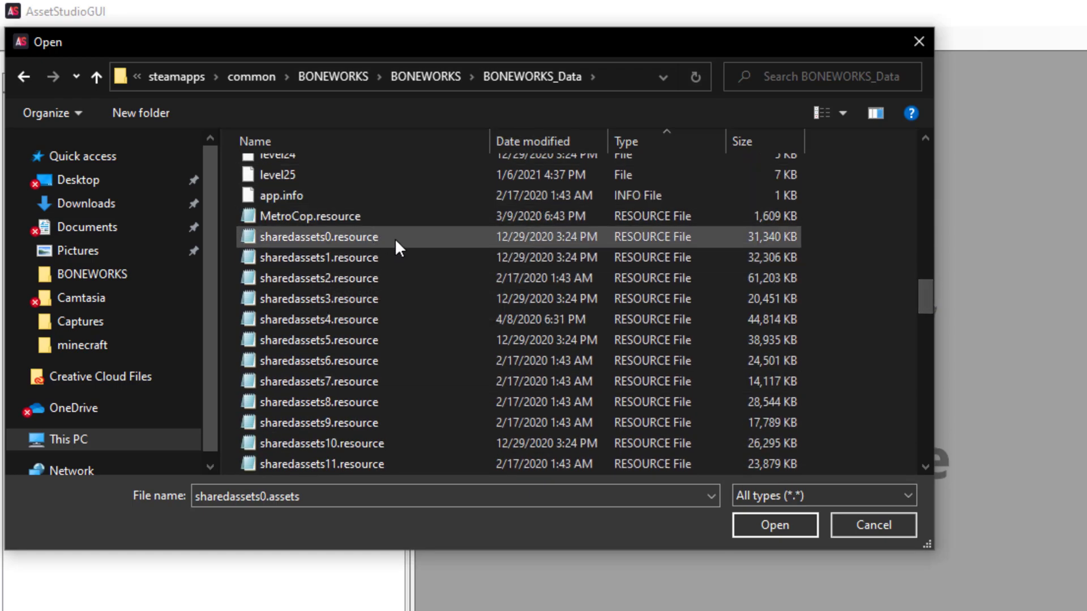
left_click_drag(922, 304, 872, 179)
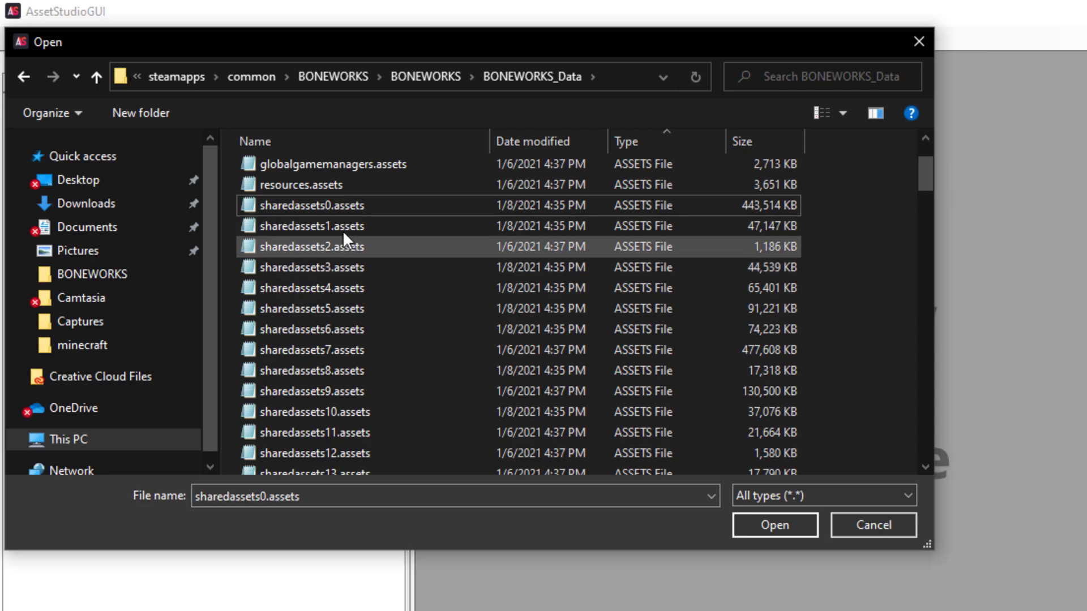
right_click(350, 210)
left_click(385, 227)
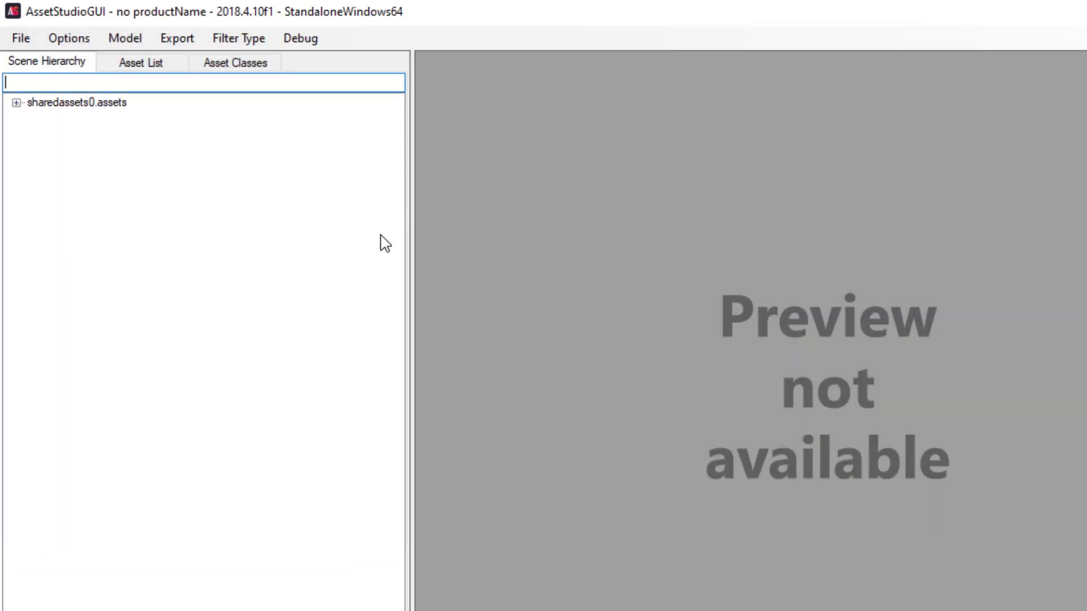
Expand and collapse the sharedassets0.assets tree, then show the flat Asset List
left_click(12, 103)
left_click_drag(390, 142, 339, 137)
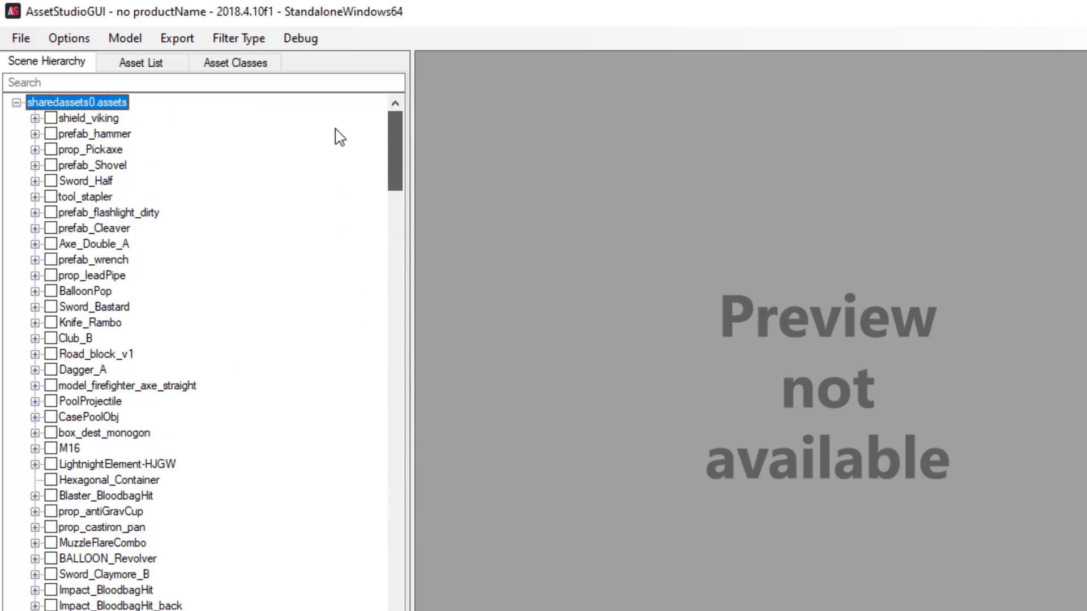
left_click(17, 102)
left_click(135, 62)
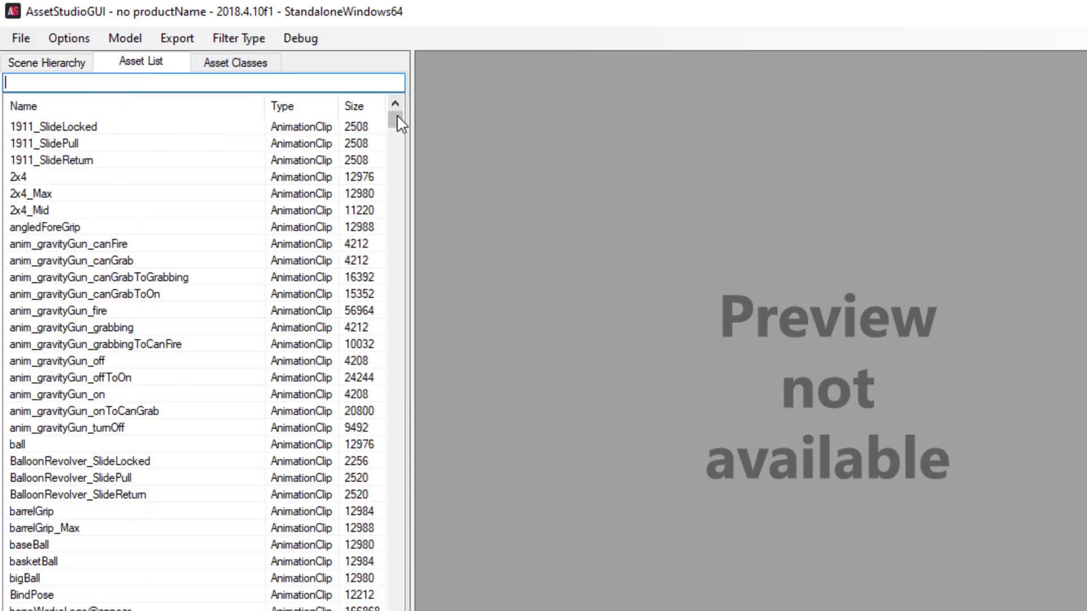
left_click_drag(398, 128, 367, 145)
Preview m16_magazine_impact3, m16_magazine_insert, m16_shell_eject_slomo1 and Metal Hit 02 AudioClips
left_click(143, 146)
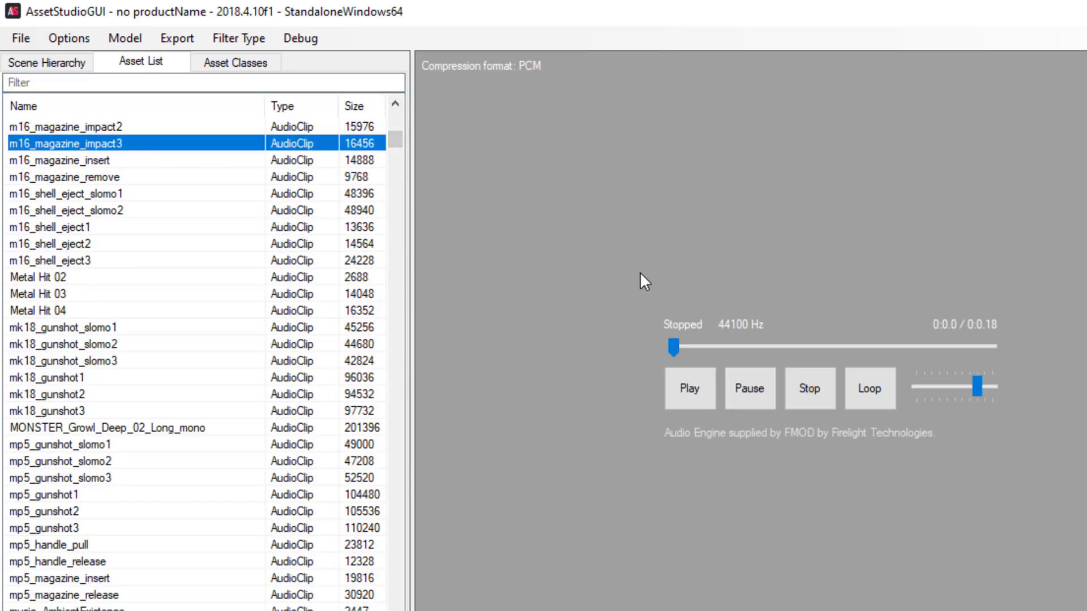
left_click(693, 390)
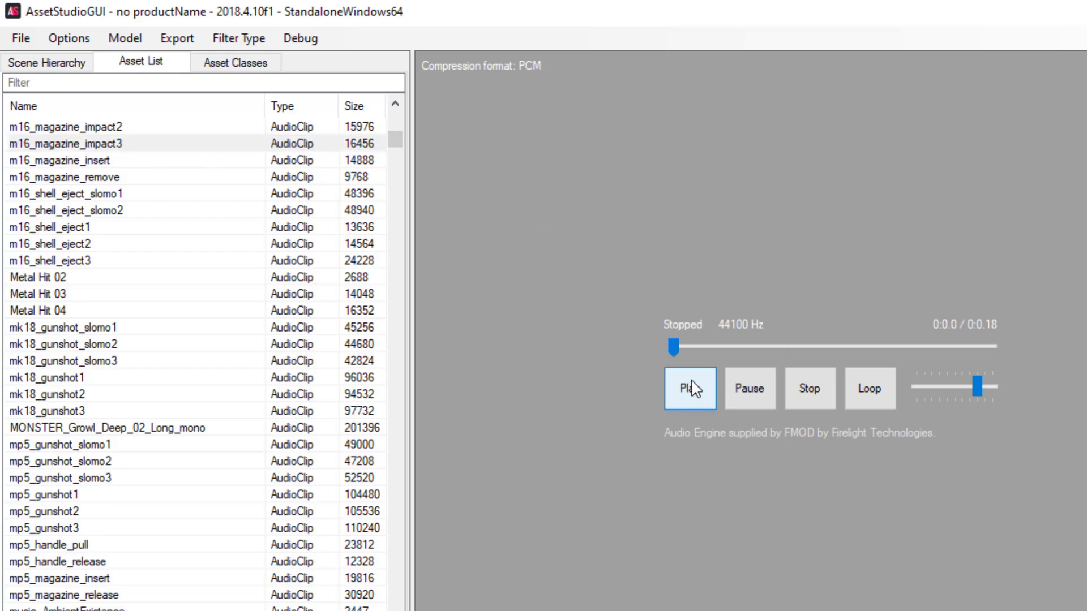
left_click(158, 163)
left_click(682, 396)
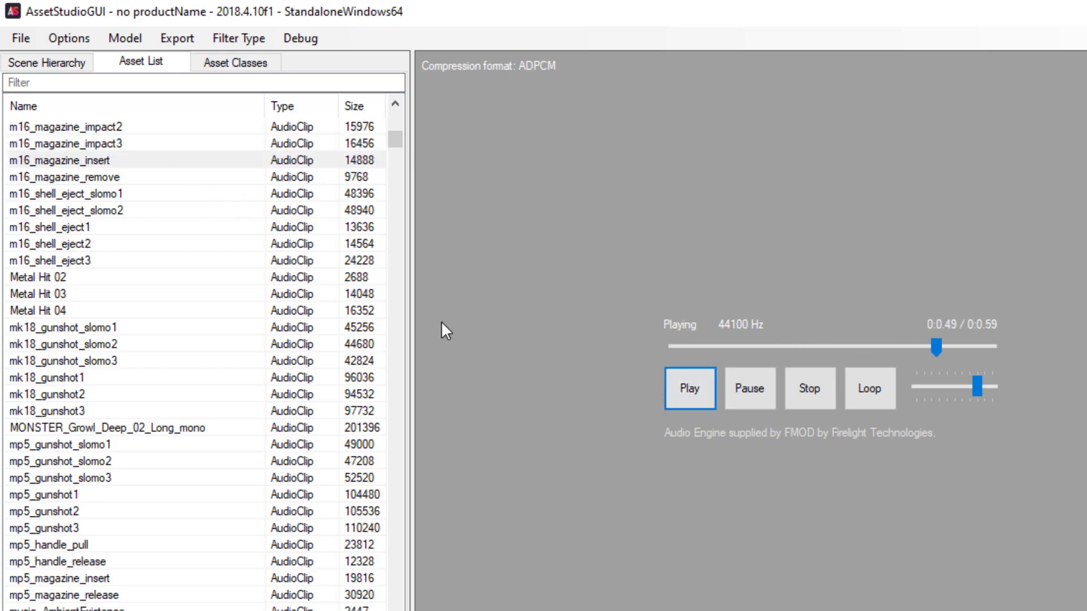
left_click(144, 199)
left_click(691, 388)
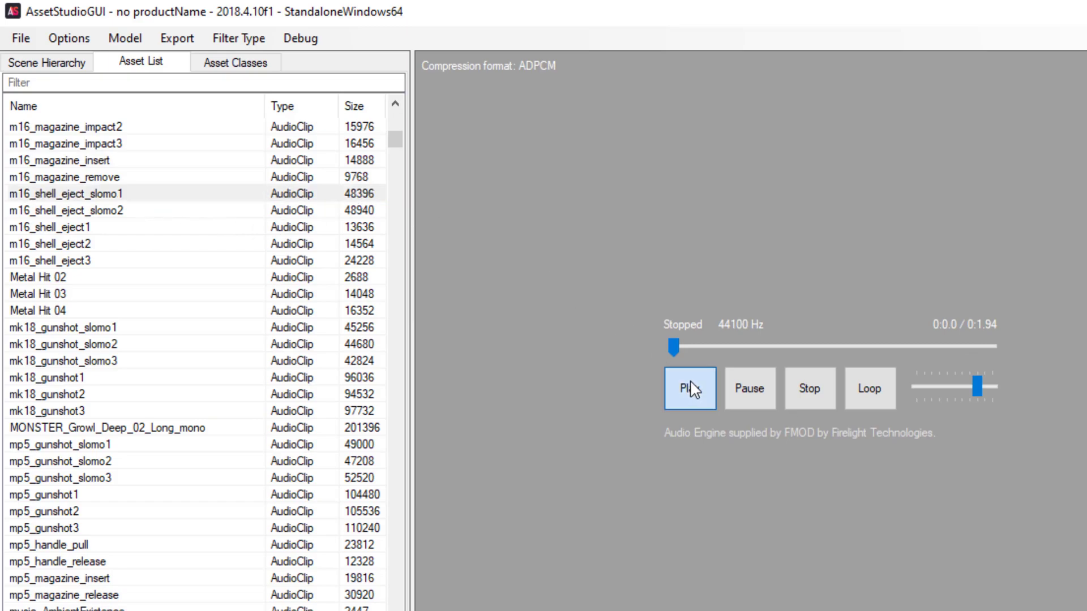
left_click(71, 280)
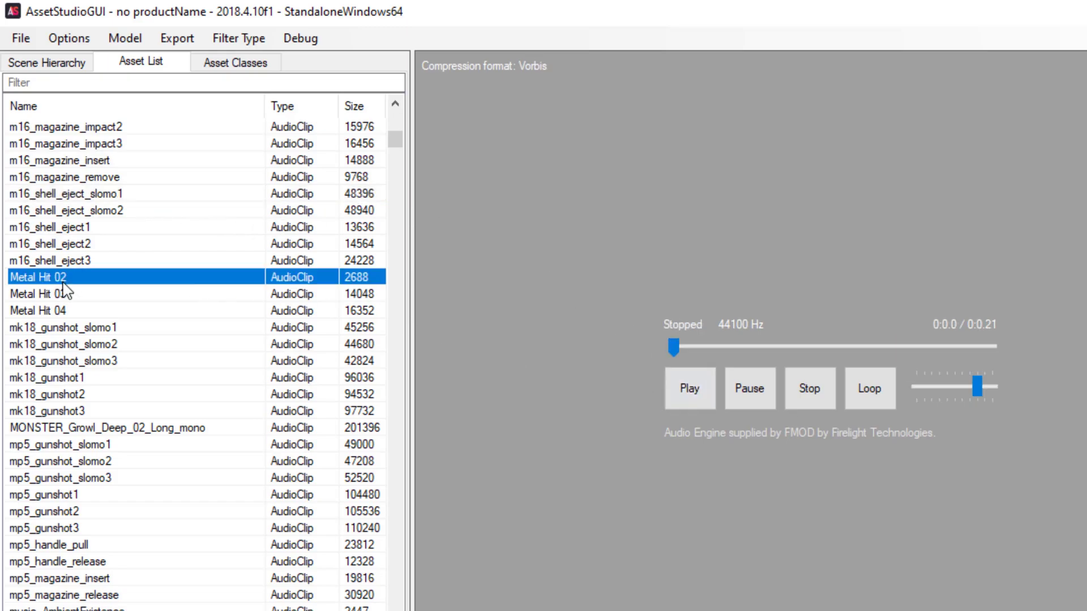
left_click(694, 391)
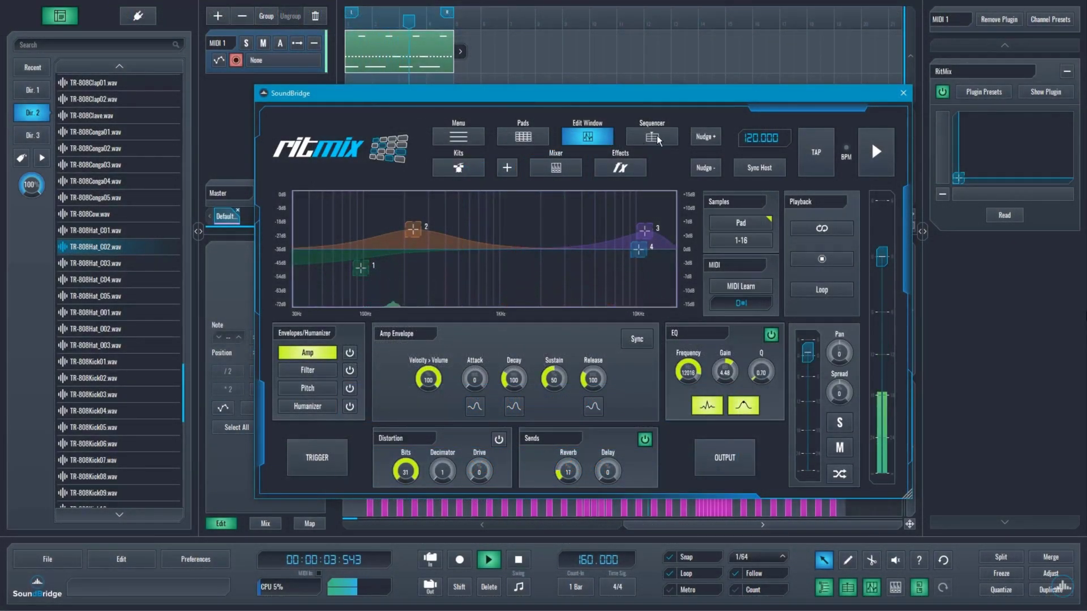
Switch the RitMix plugin from the Edit Window to its Effects view
left_click(620, 168)
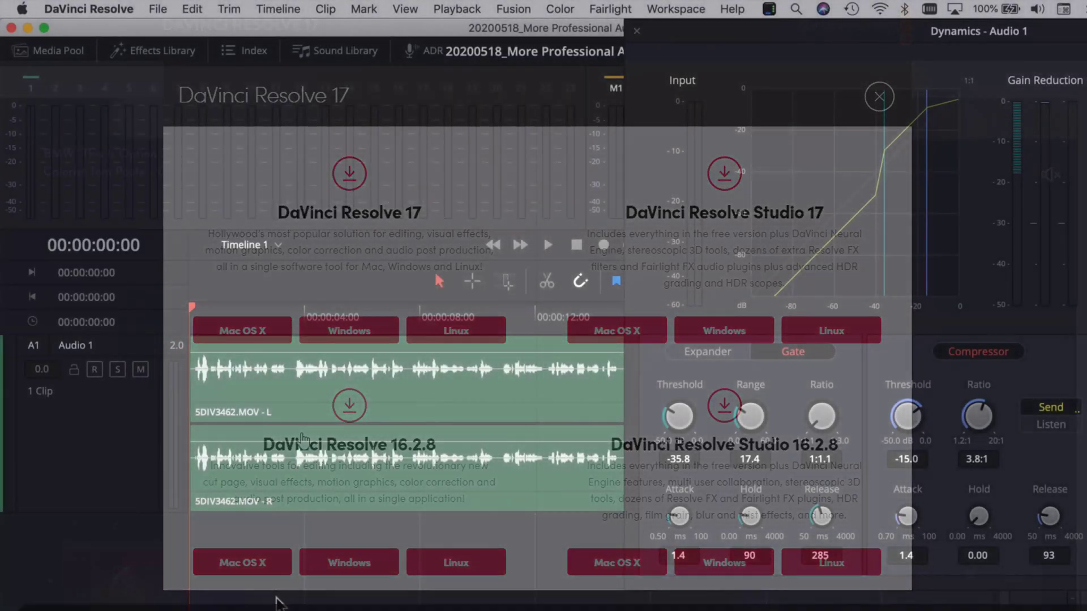
Play the Fairlight timeline with Dynamics active, then stop and move the playhead later
key("space")
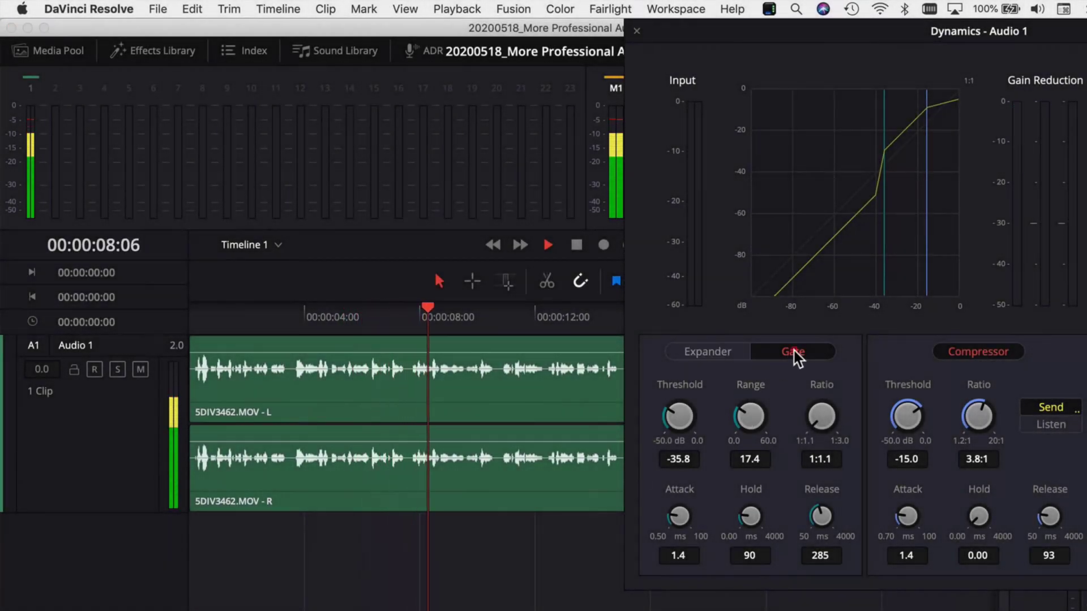
left_click(590, 326)
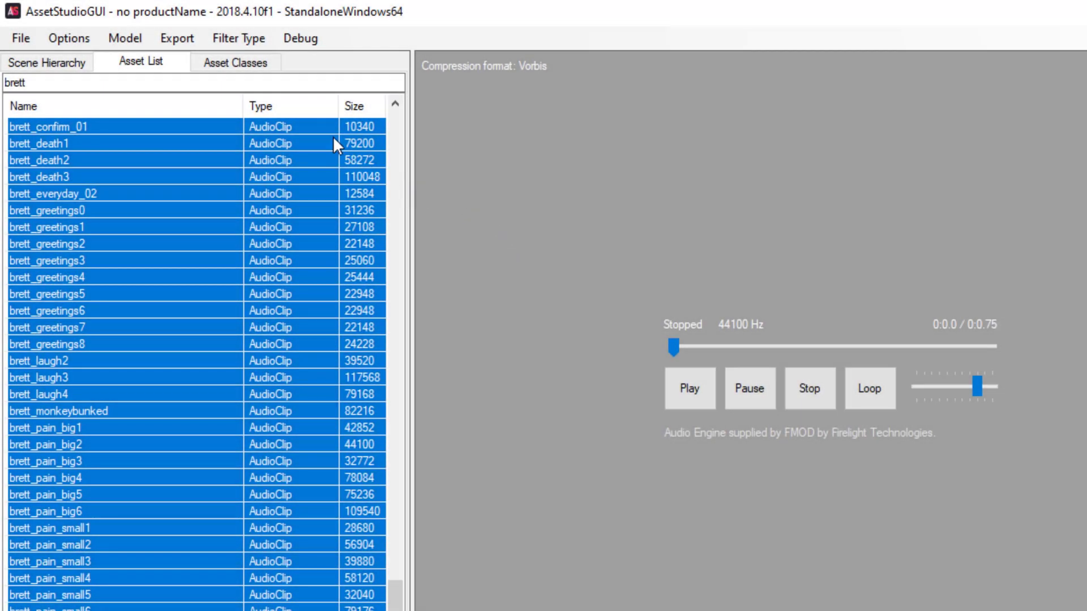
Export the selected brett clips, choosing D:\Captures\Juicy Material as the destination
right_click(316, 129)
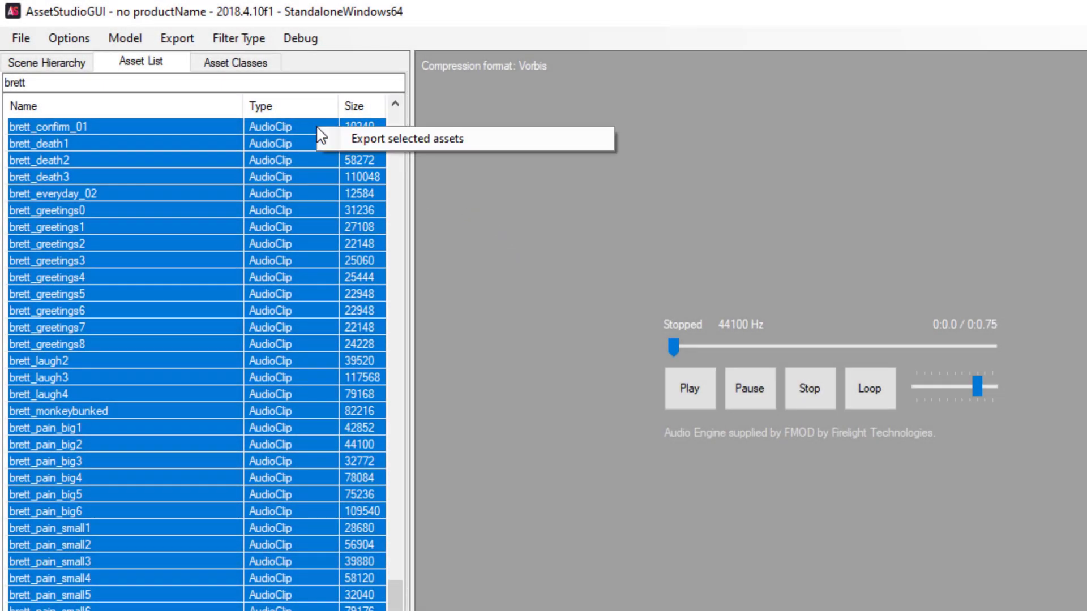
left_click(344, 139)
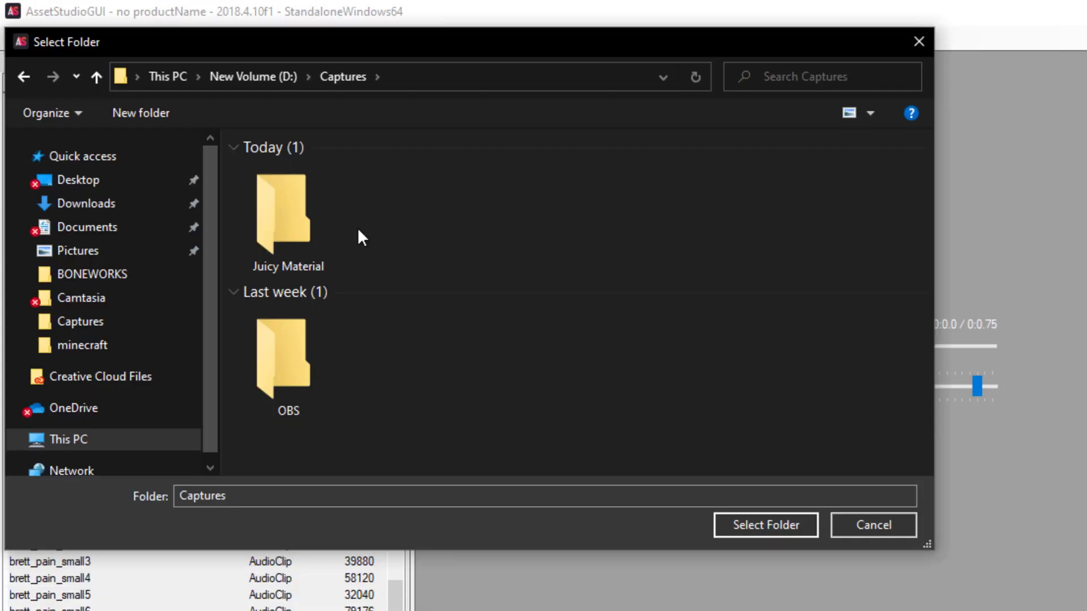
double_click(320, 222)
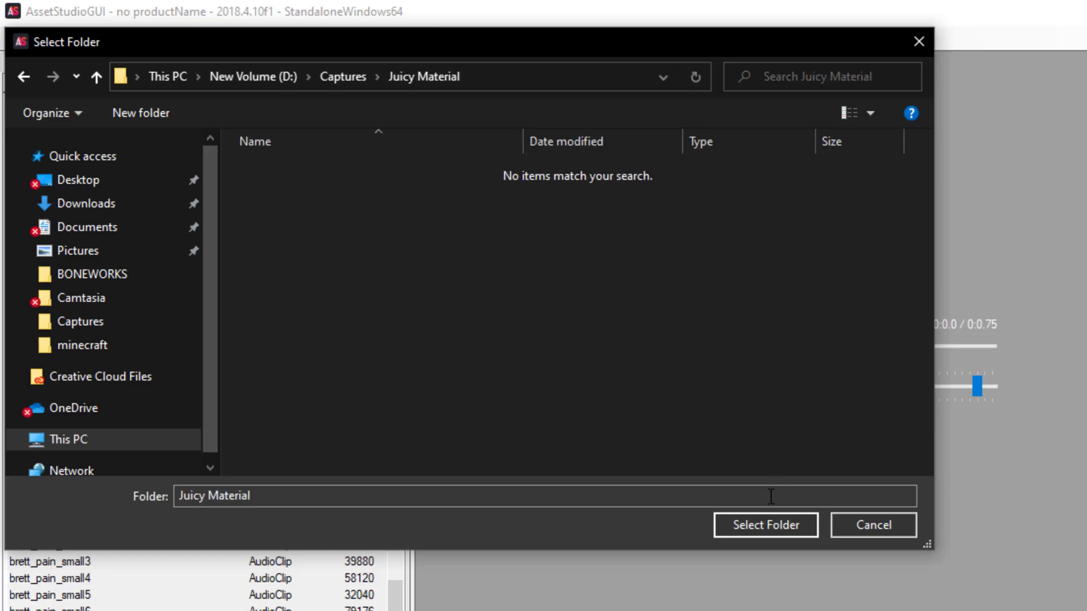
Confirm Juicy Material as the export folder and browse the exported AudioClip .wav files
left_click(762, 526)
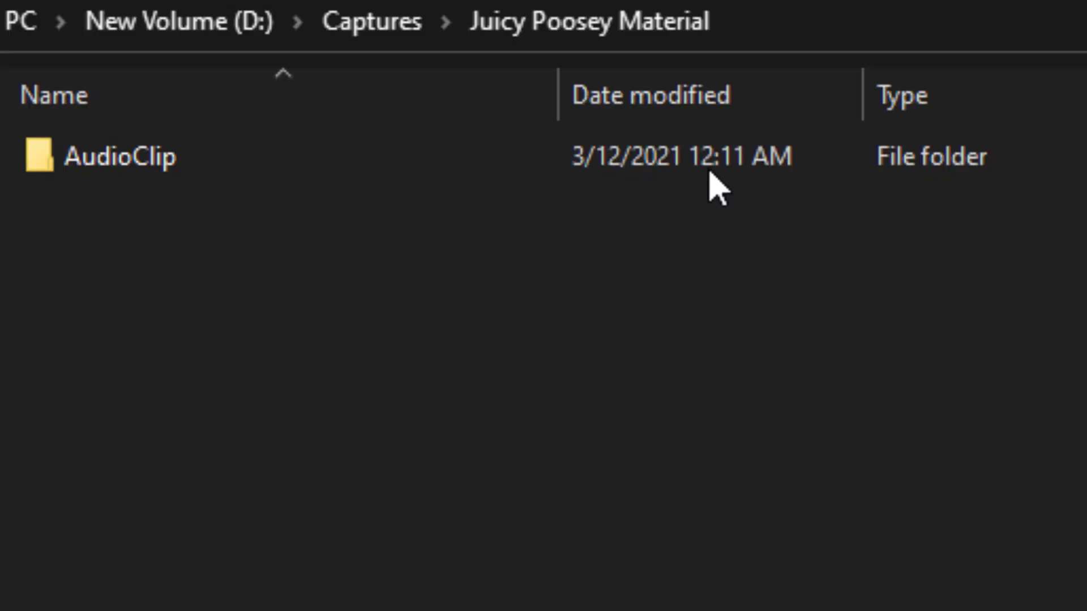
double_click(682, 170)
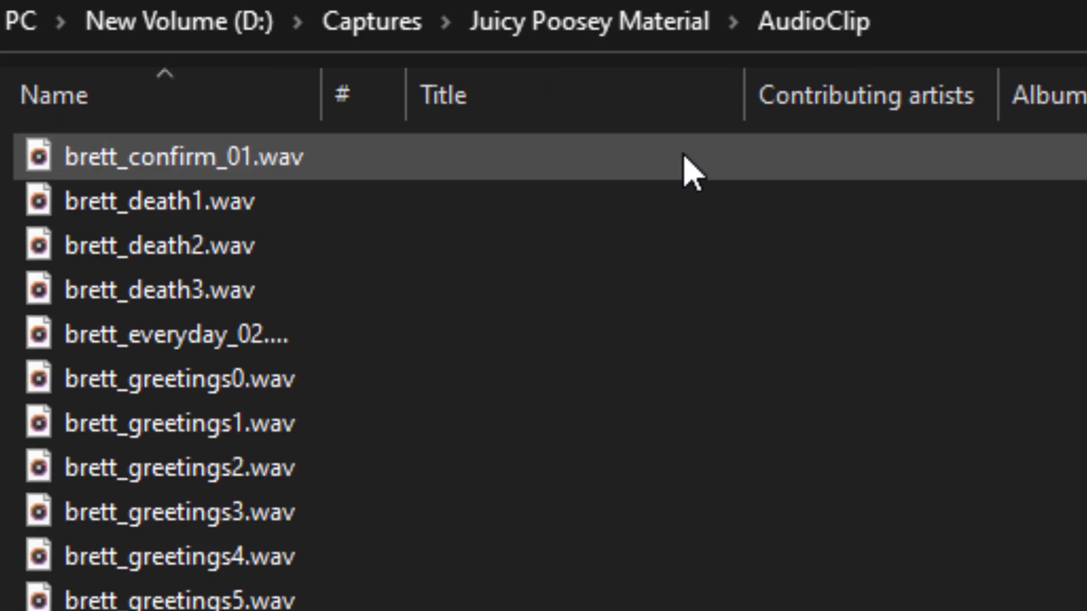
scroll(473, 424, "down", 8)
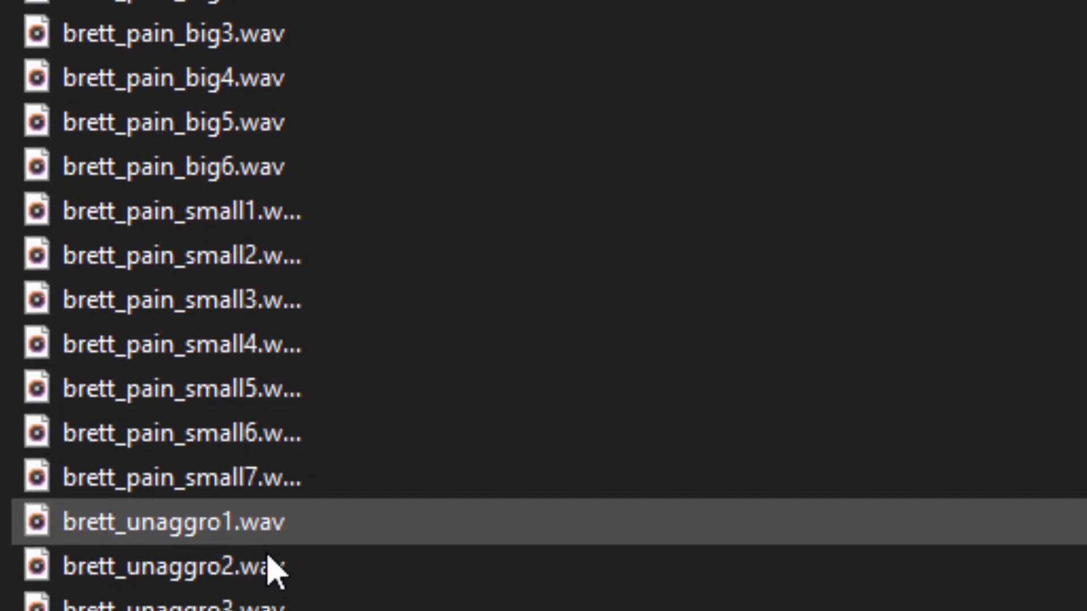
scroll(272, 566, "down", 1)
scroll(332, 85, "up", 9)
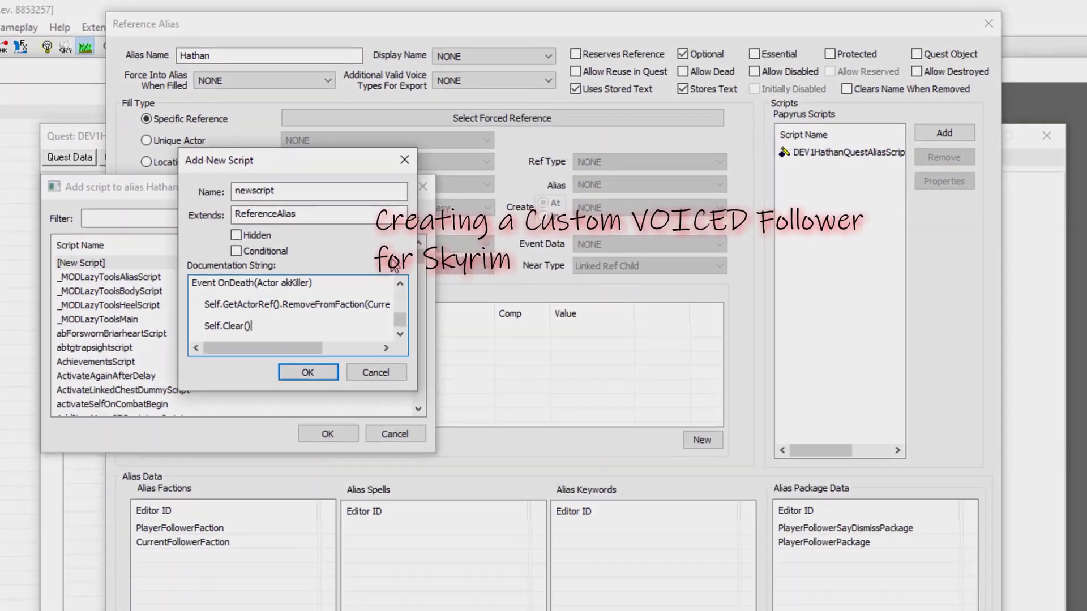
Add a new line after Self.Clear() and begin typing EndEvent
key("Return")
type("EndE")
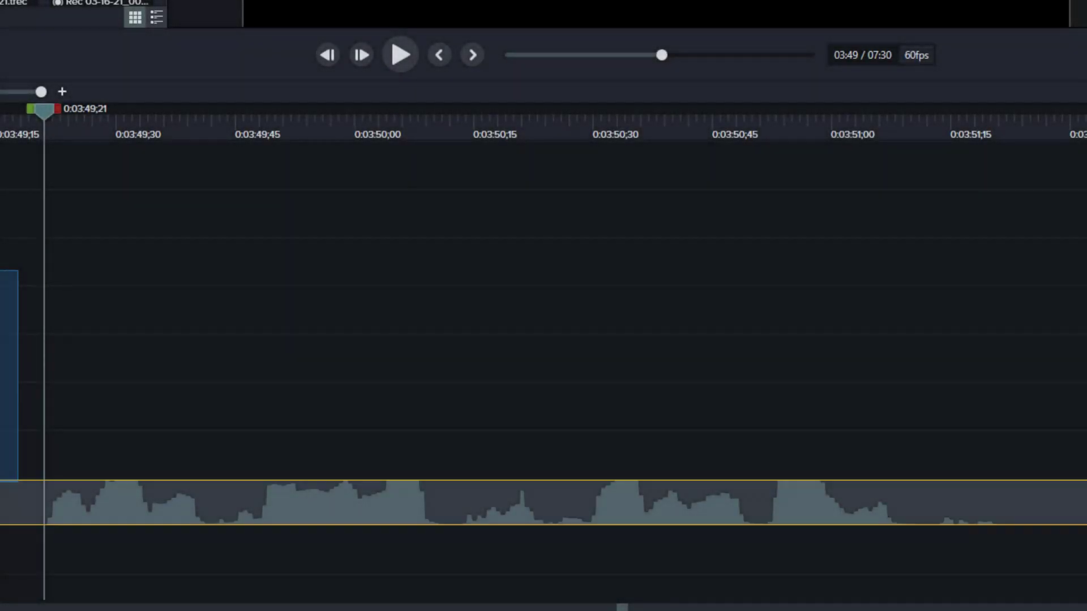
Split the audio clip at 0:03:51;21 and delete the part after it
left_click(25, 429)
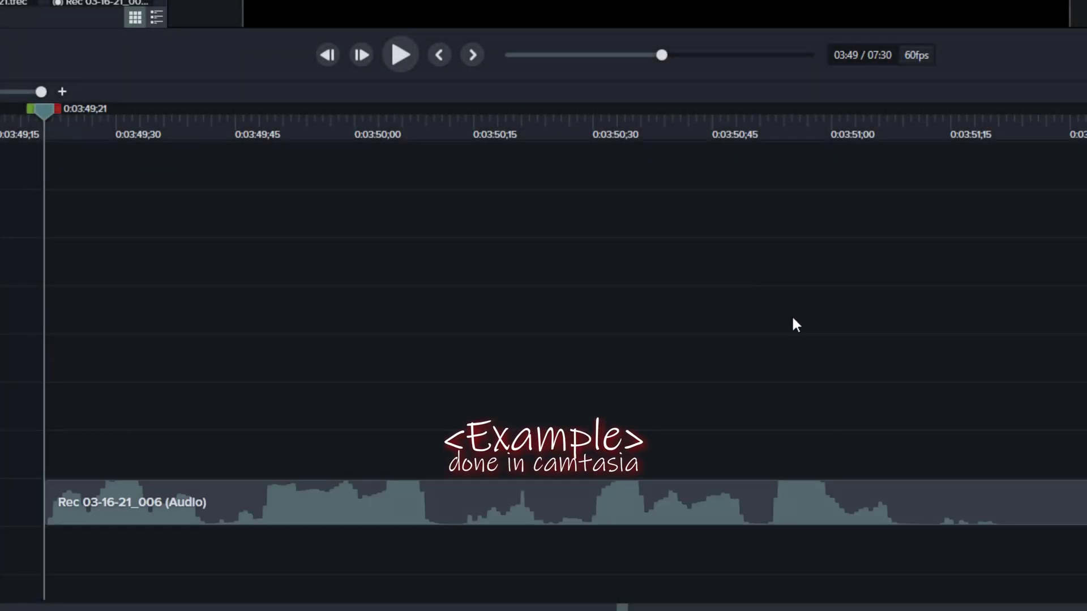
left_click_drag(996, 128, 997, 189)
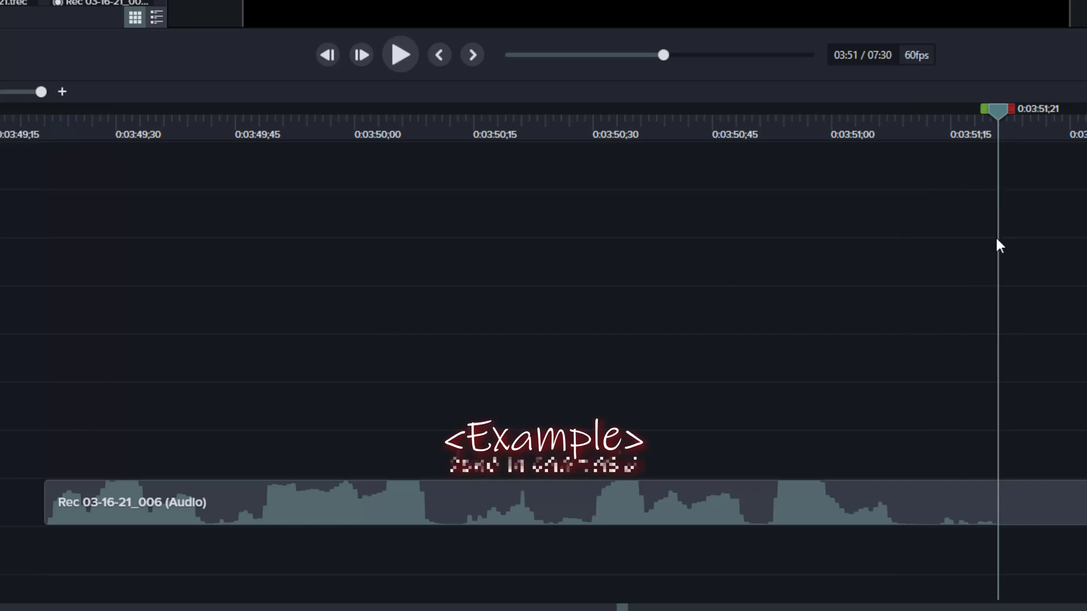
left_click_drag(1025, 297, 1038, 526)
key("s")
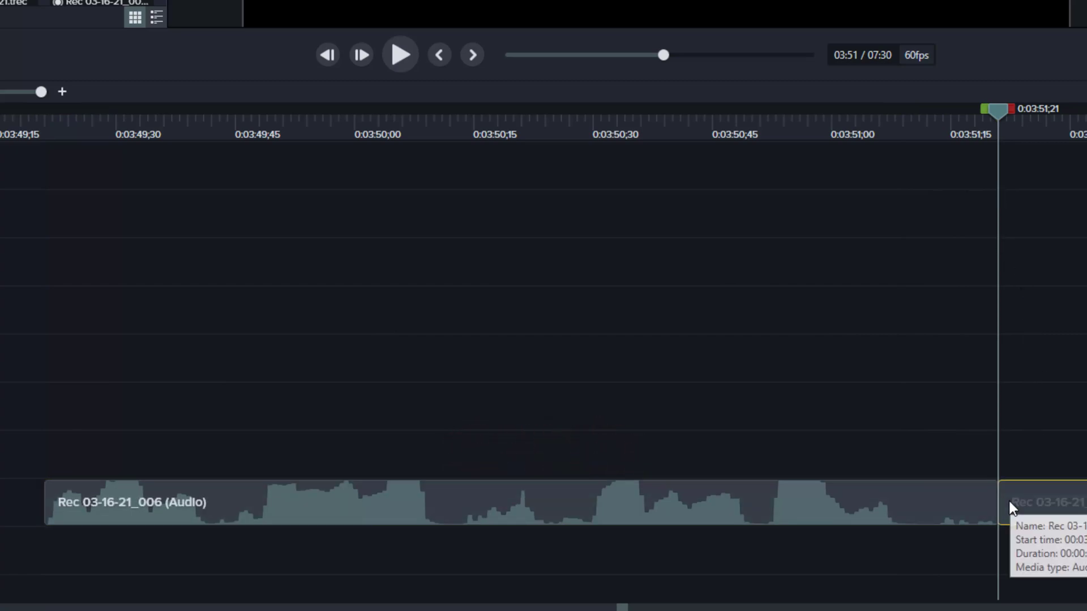
key("Delete")
Play back the trimmed clip from about 0:03:49
left_click_drag(352, 412, 177, 536)
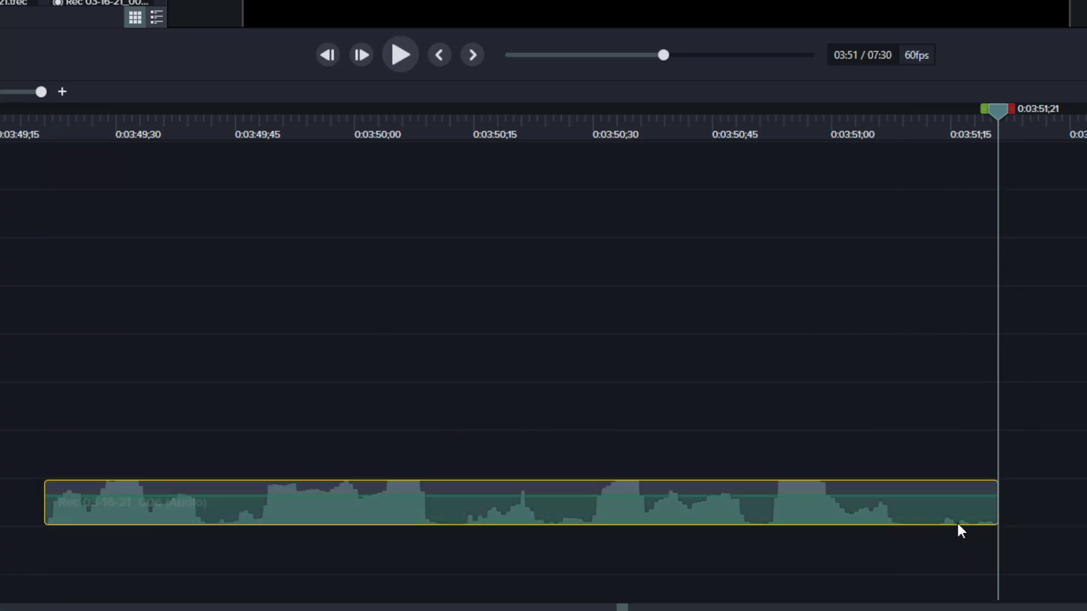
left_click(55, 125)
key("space")
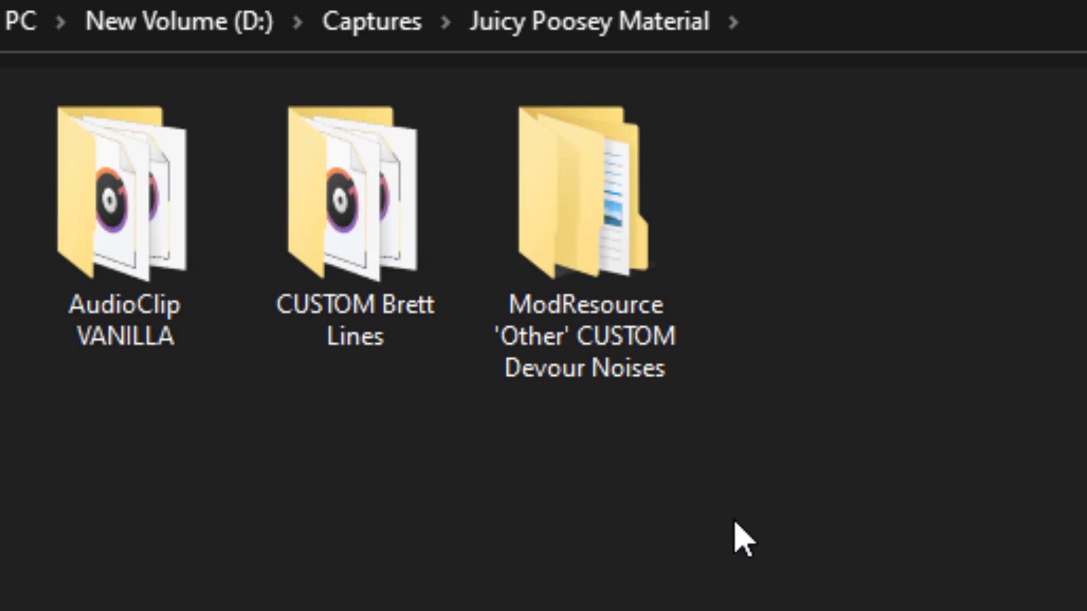
Open the AudioClip VANILLA folder in Juicy Poosey Material and select brett_death3.wav
left_click_drag(79, 424, 117, 451)
double_click(165, 287)
left_click(166, 287)
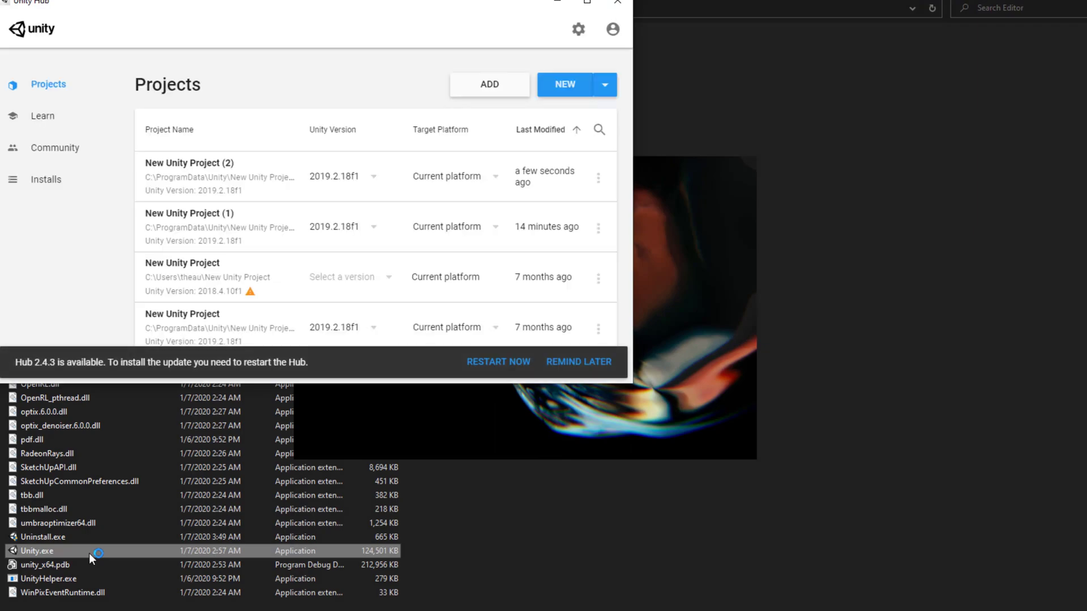
Create a new 3D Unity project named New Unity Project (3)
left_click(553, 83)
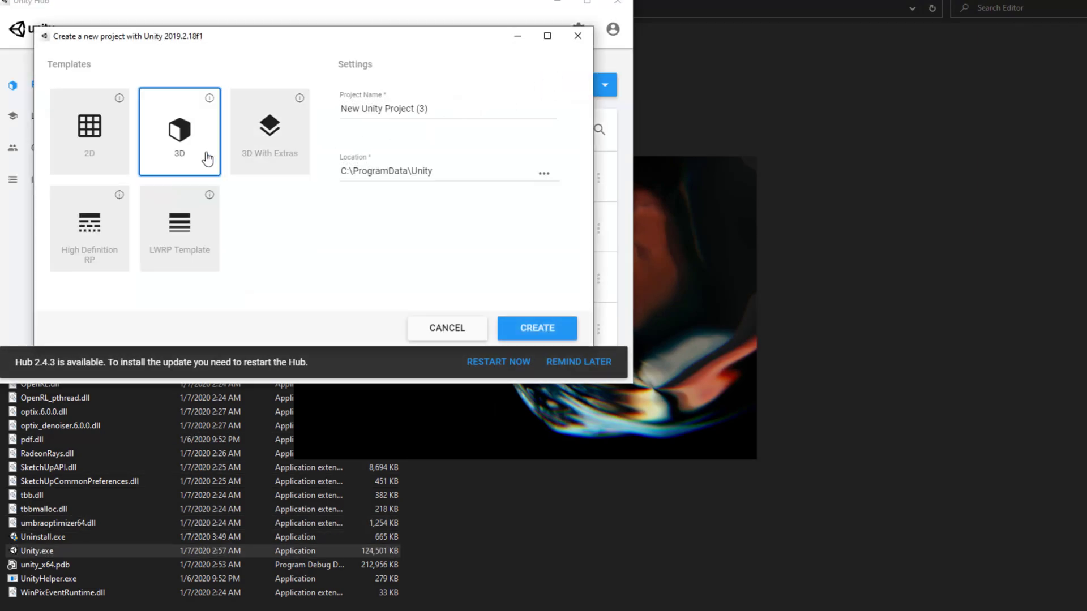
left_click(521, 329)
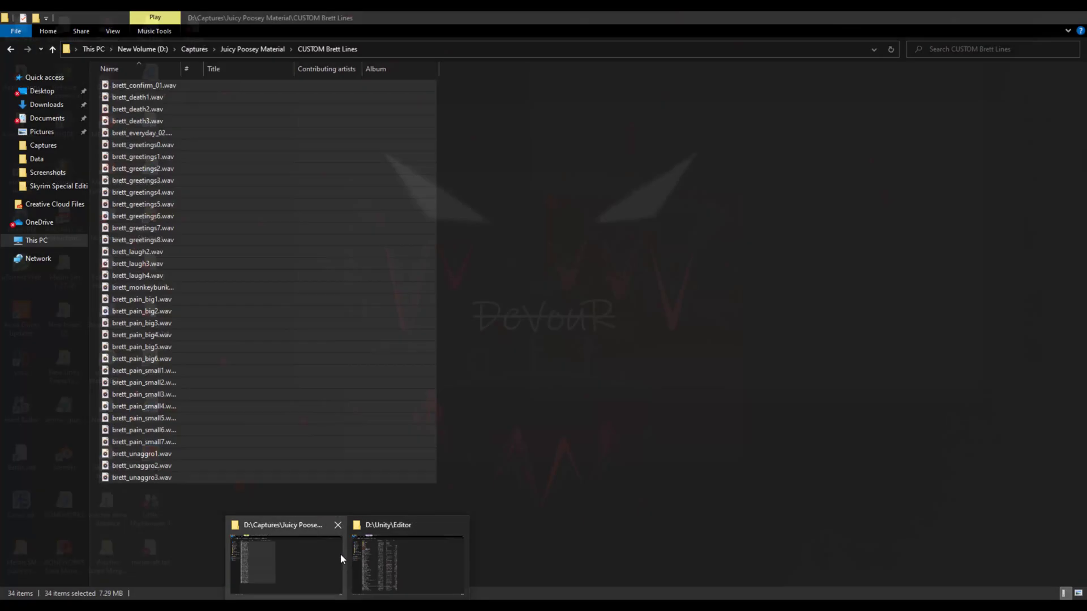
Import the selected brett .wav files into Assets and drop all the clips into SampleScene
left_click(341, 555)
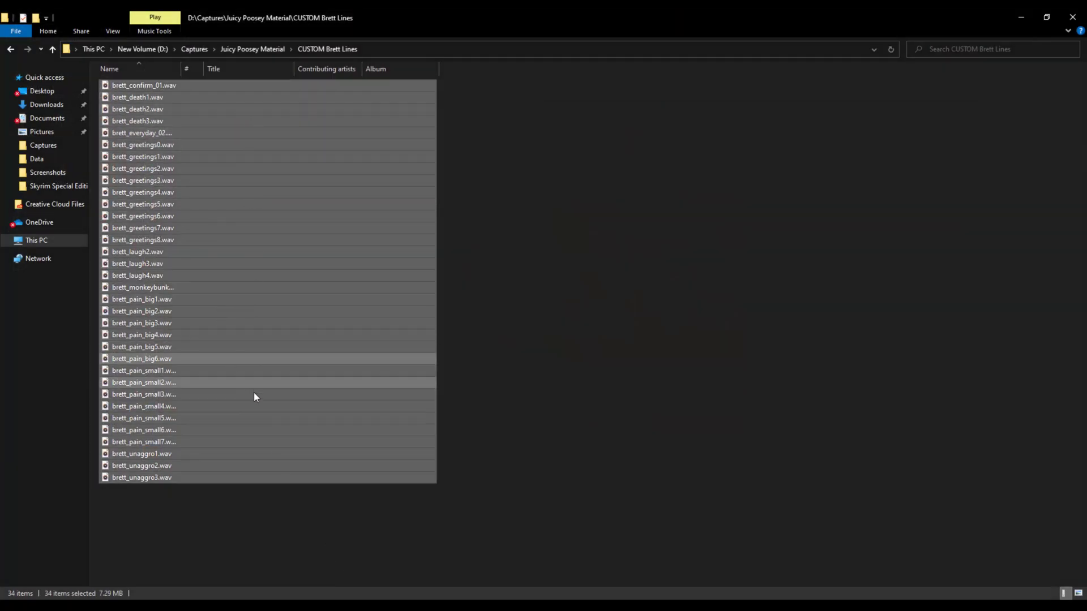
left_click_drag(228, 204, 578, 572)
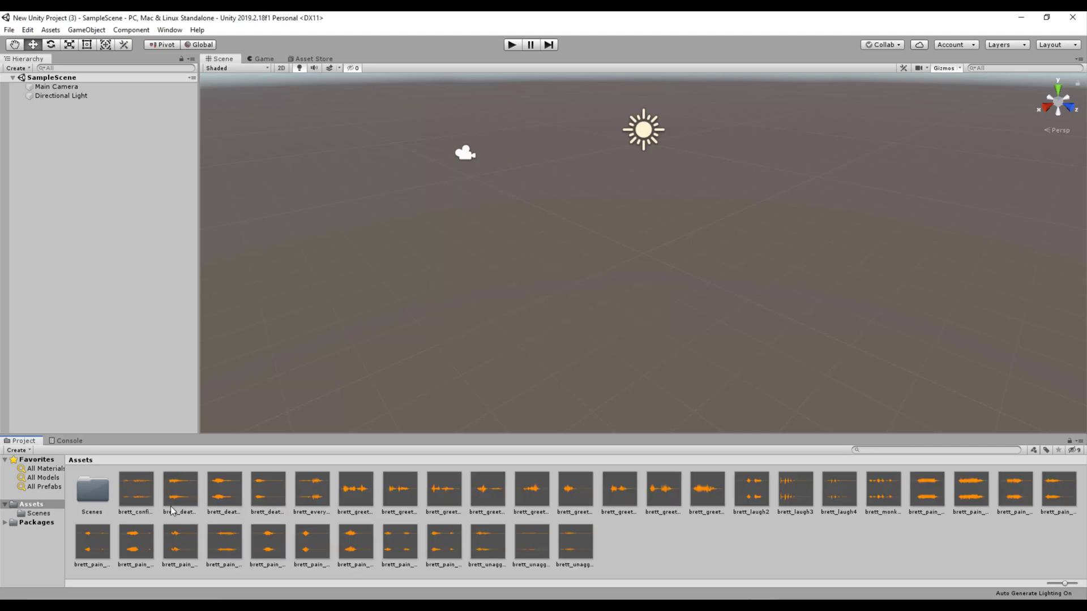
key("ctrl+a")
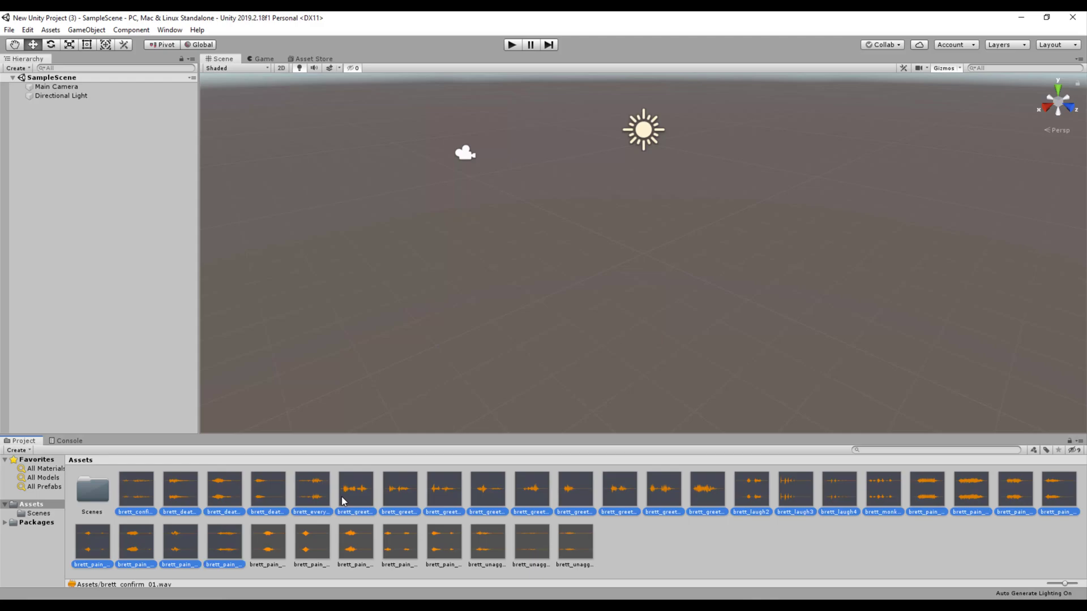
left_click_drag(341, 497, 362, 464)
left_click_drag(504, 237, 503, 237)
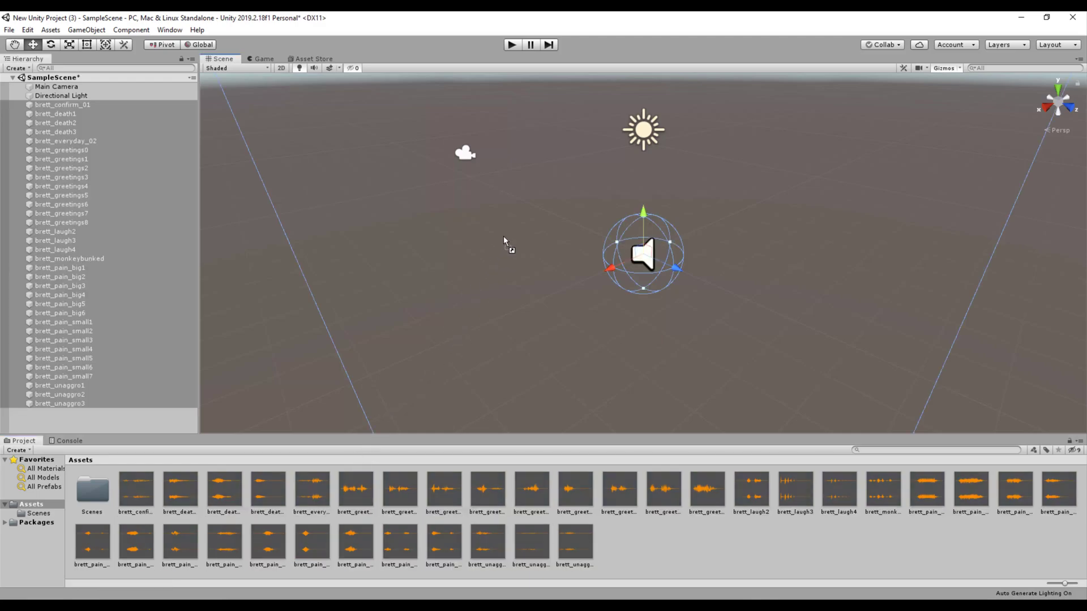
left_click(10, 32)
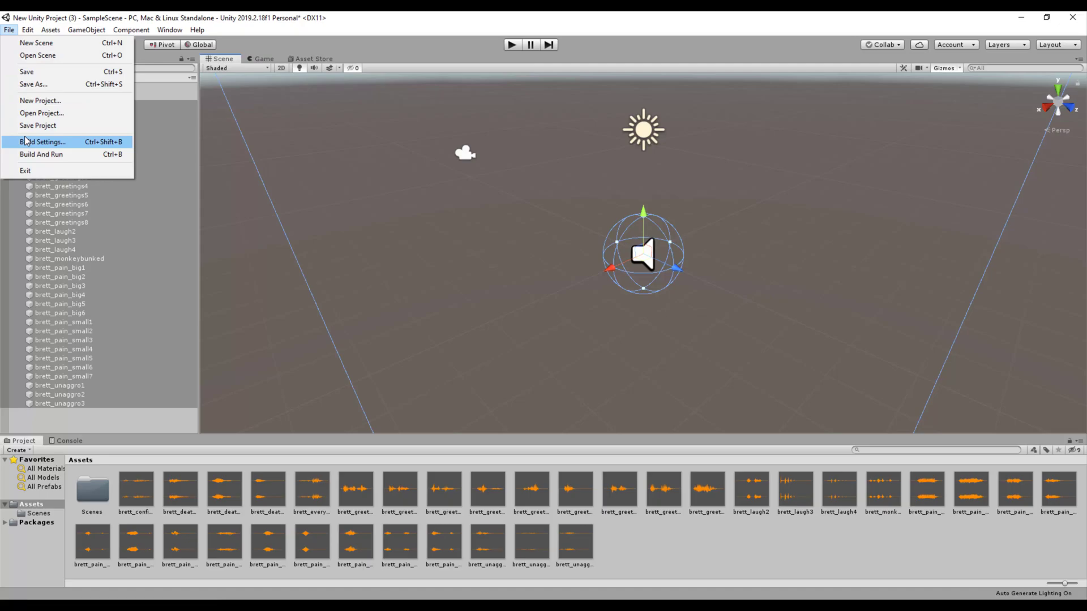
Build the Windows standalone player into the project's own folder, dismissing the path warning
left_click(43, 142)
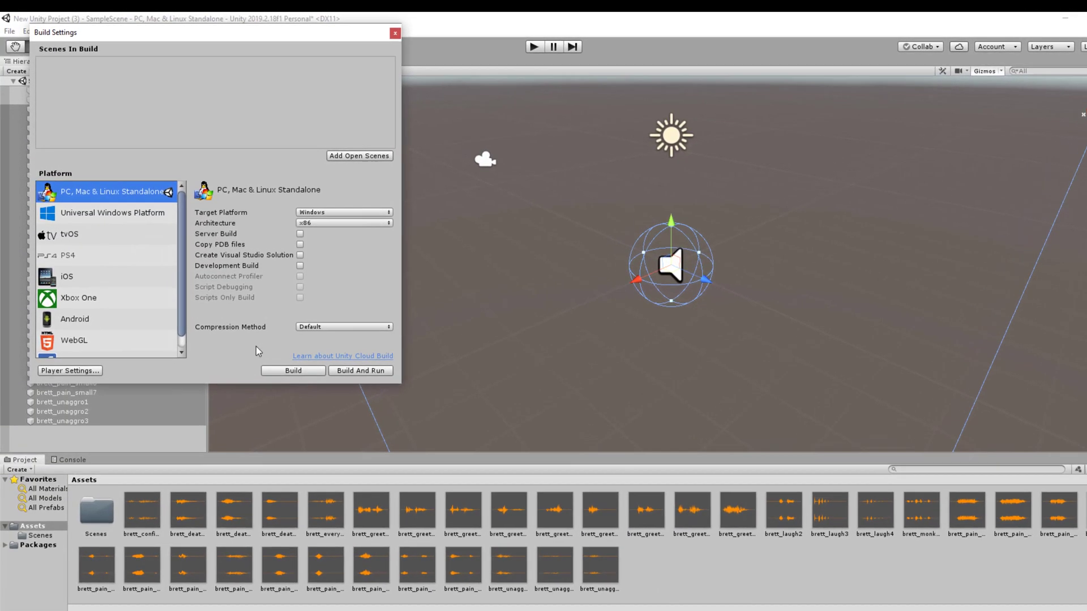
left_click(270, 357)
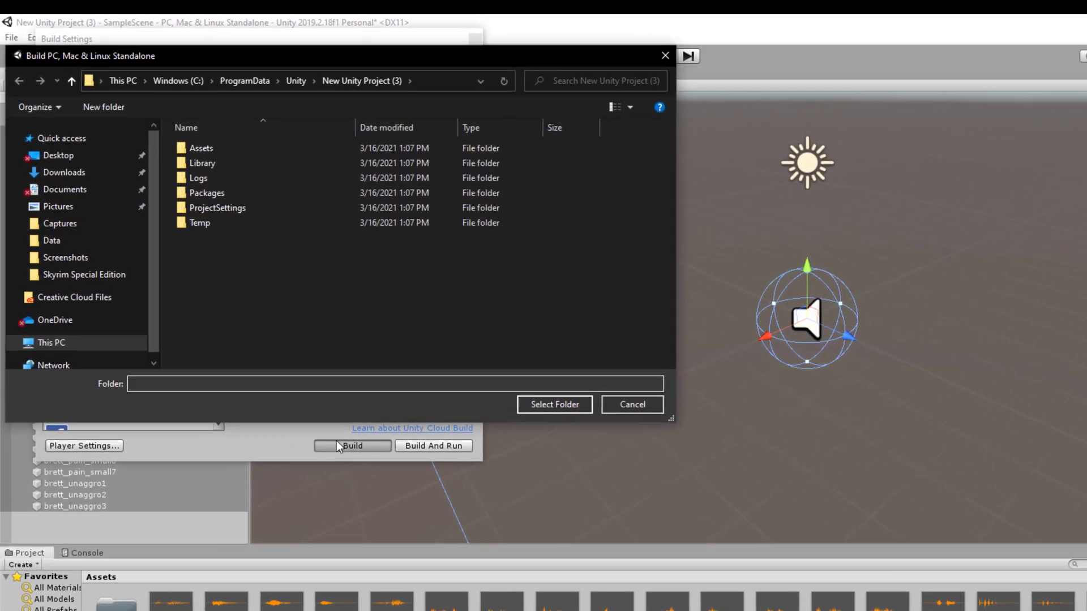
type("fkkkkkk")
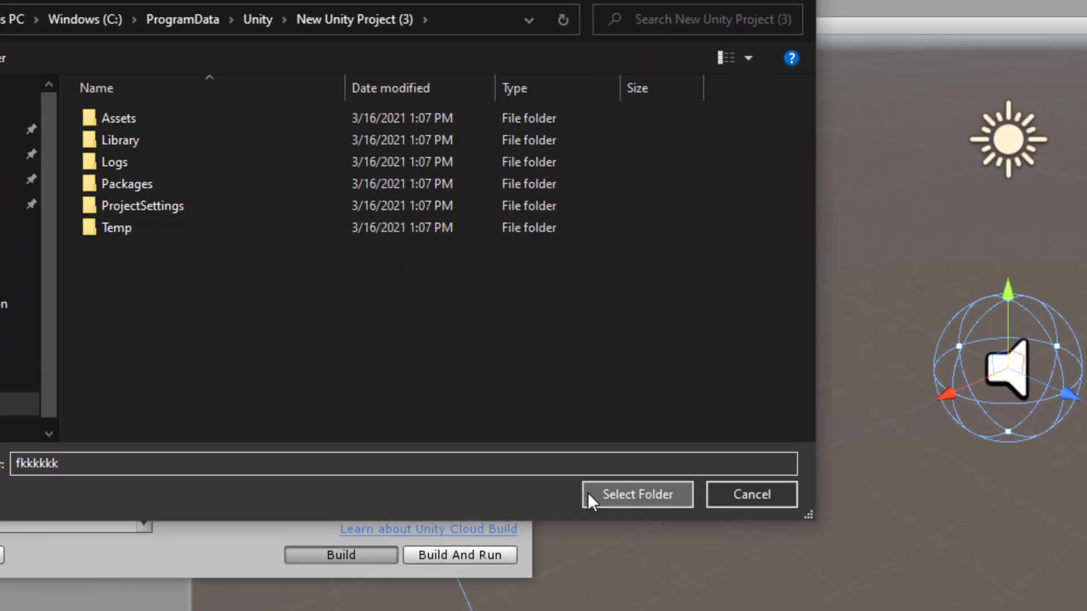
left_click(652, 508)
left_click(820, 371)
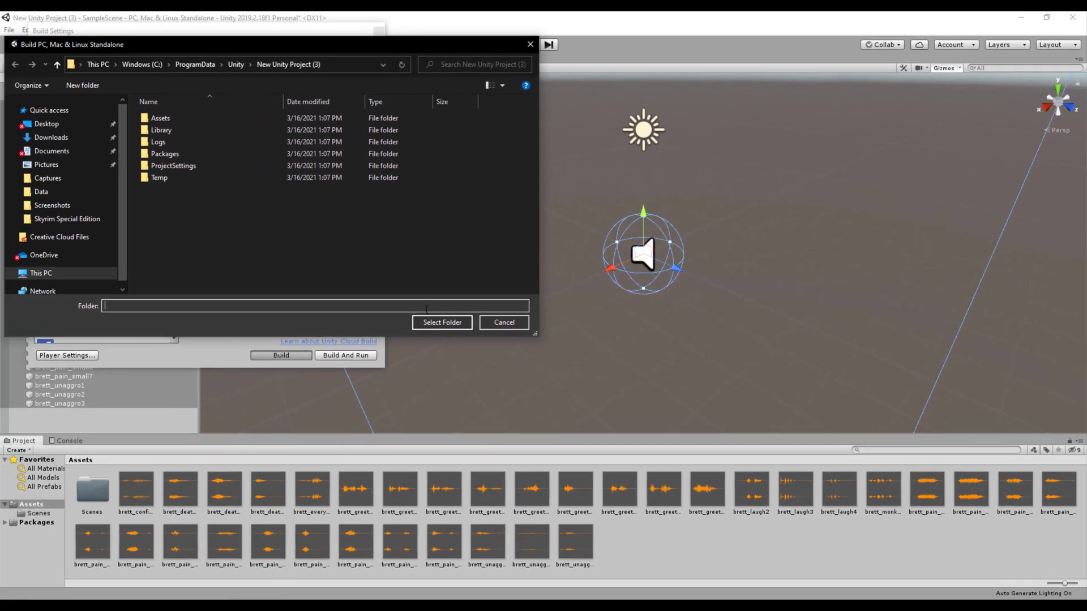
left_click(444, 323)
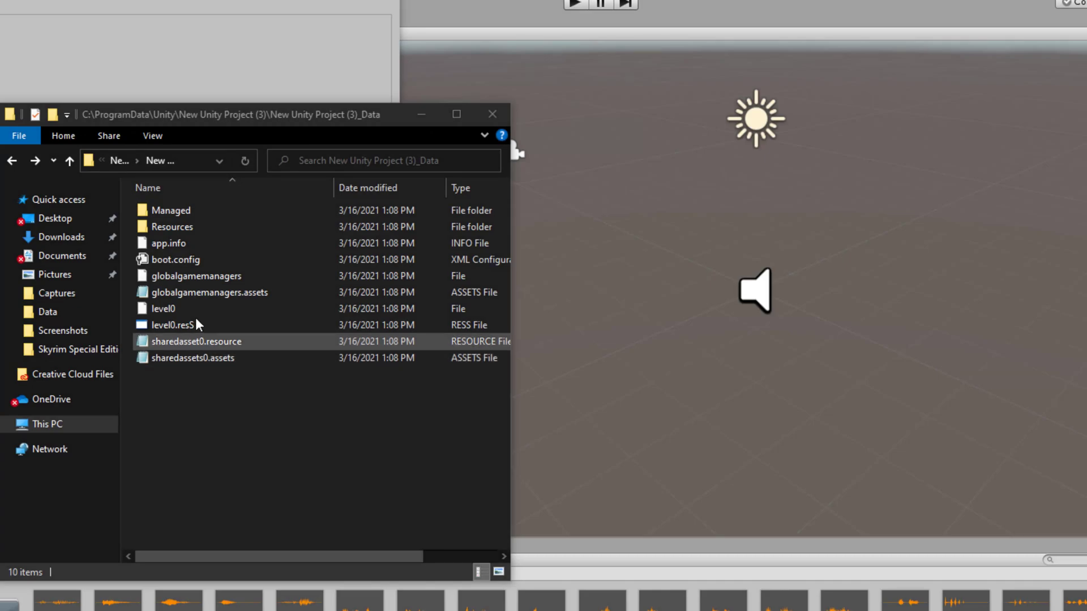
Maximize File Explorer showing the AssetsBundleExtractor_2.2stabled_64bit\64bit folder
left_click(457, 113)
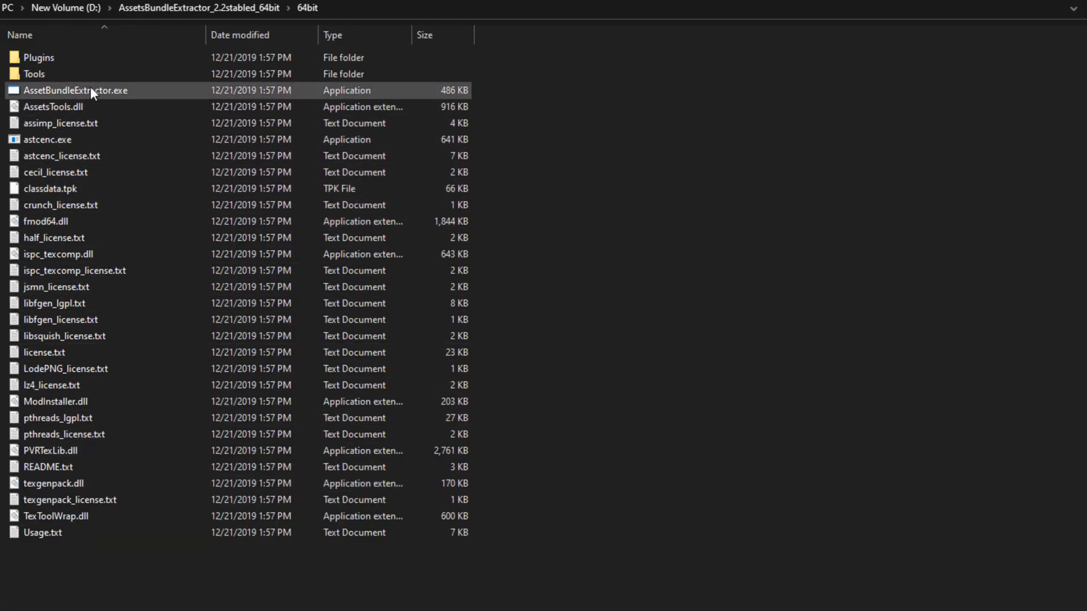
Launch AssetBundleExtractor.exe and move its window to the screen centre
left_click(92, 92)
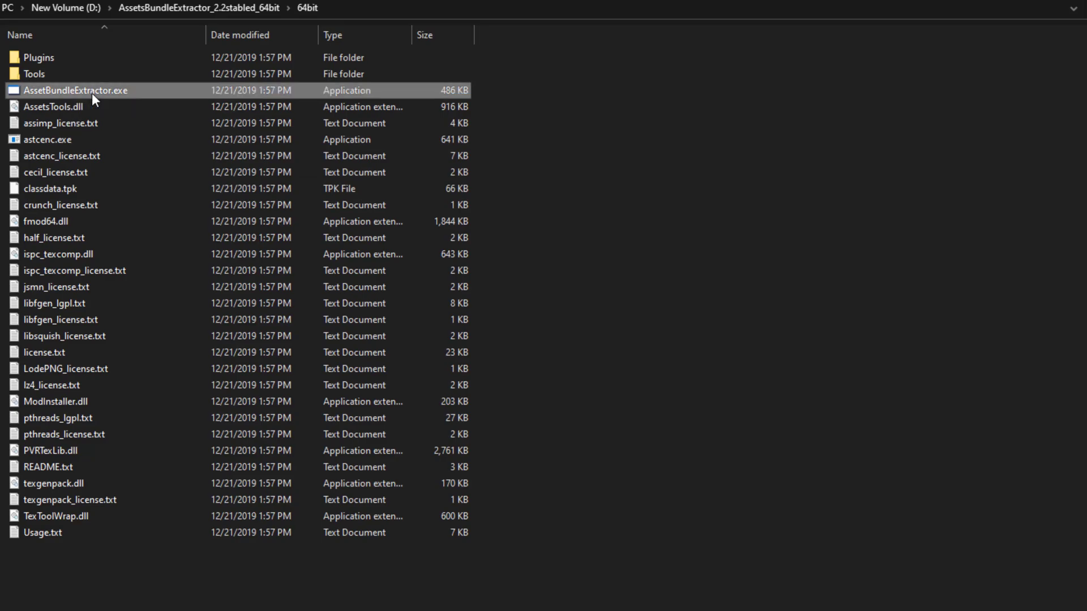
double_click(92, 92)
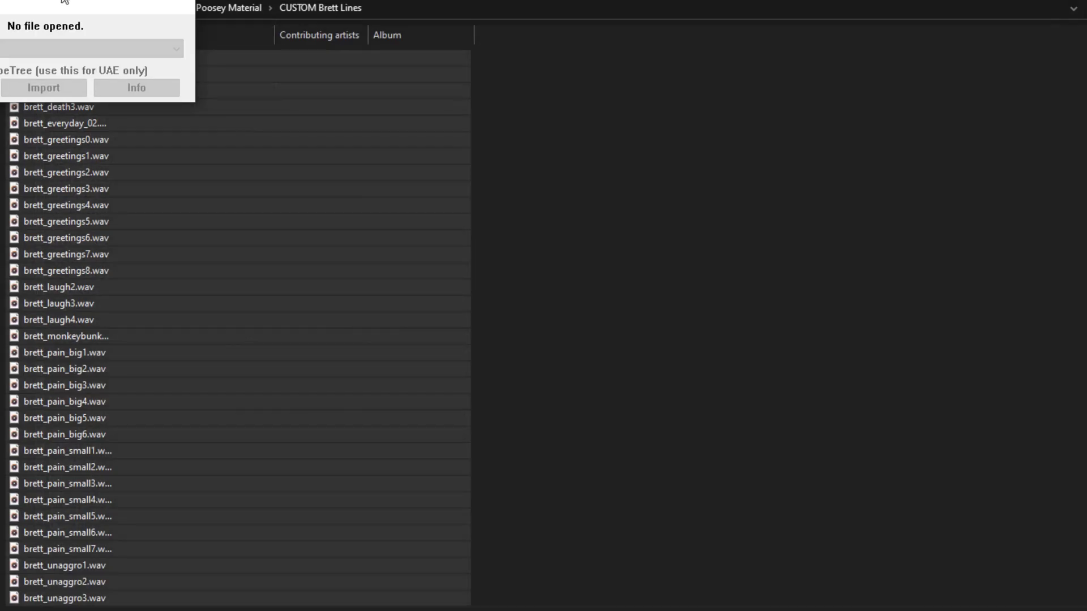
left_click_drag(63, 1, 332, 78)
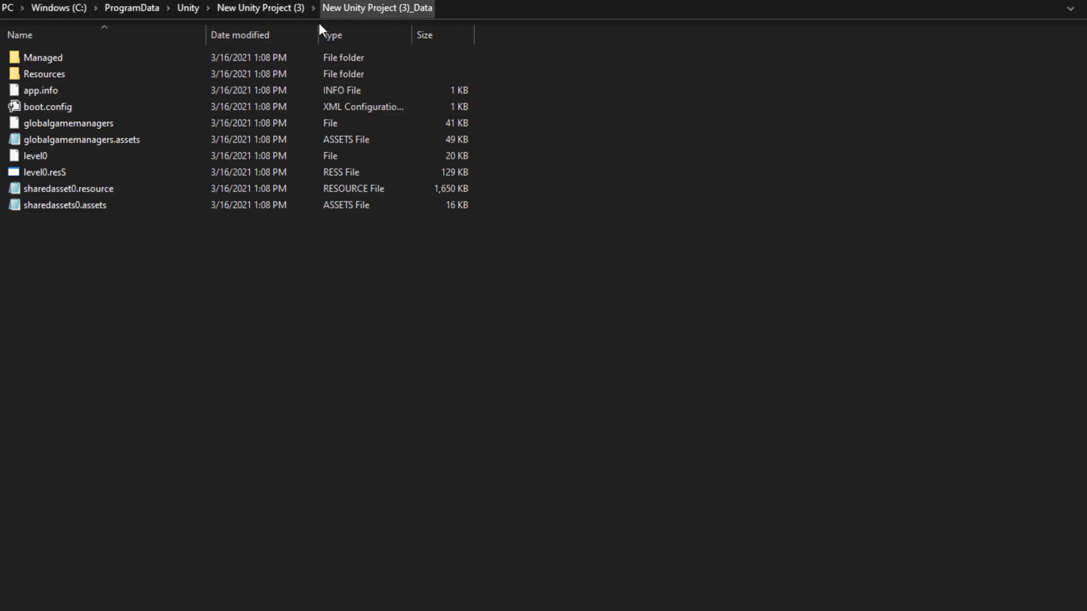
Copy the New Unity Project (3)_Data folder path from the Explorer address bar
left_click(120, 206)
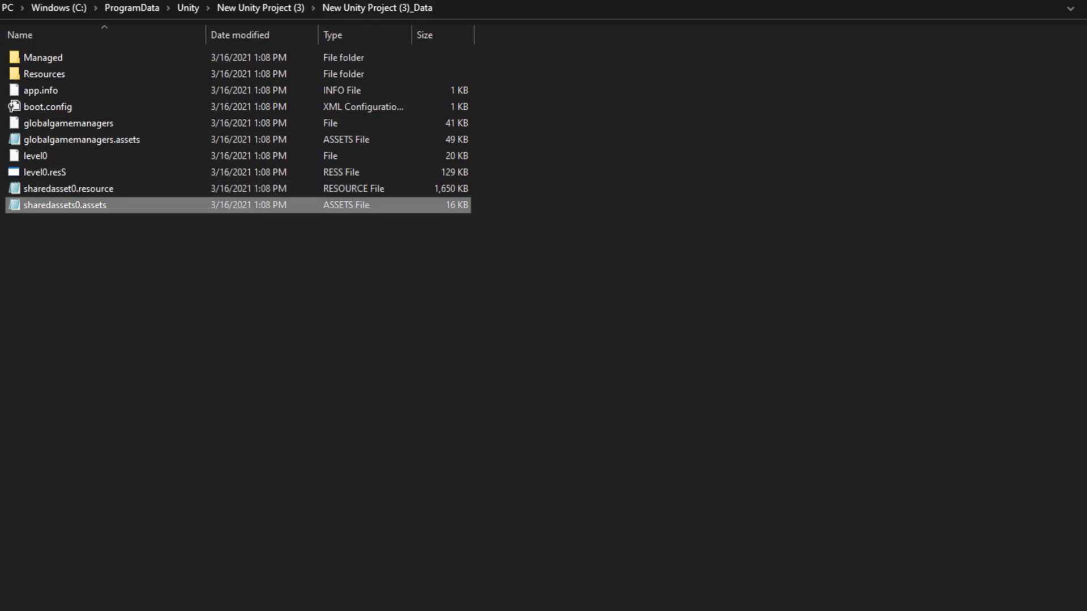
left_click(455, 7)
right_click(236, 8)
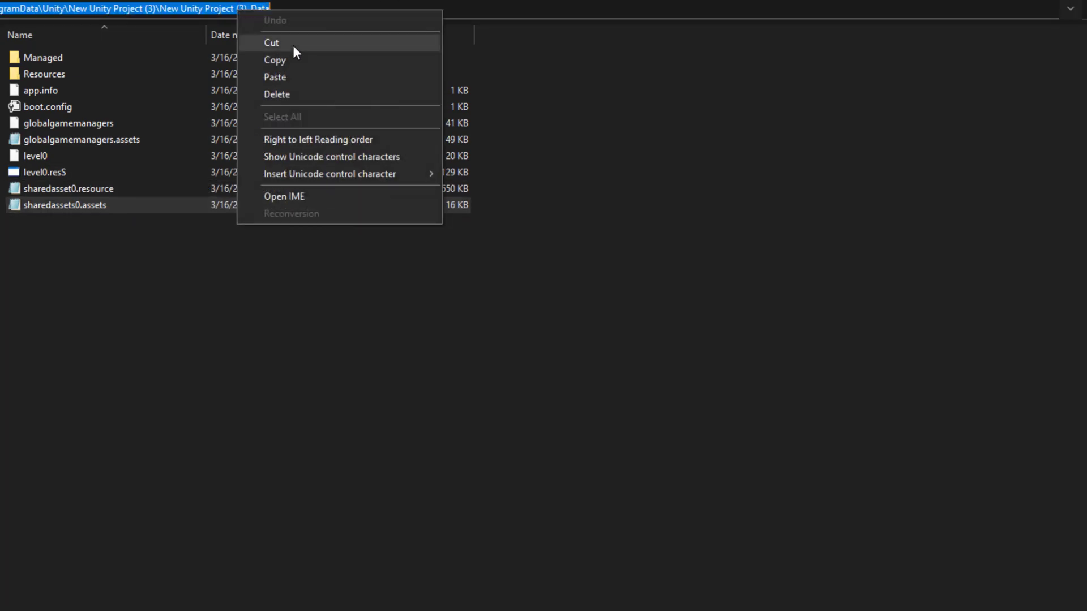
left_click(292, 60)
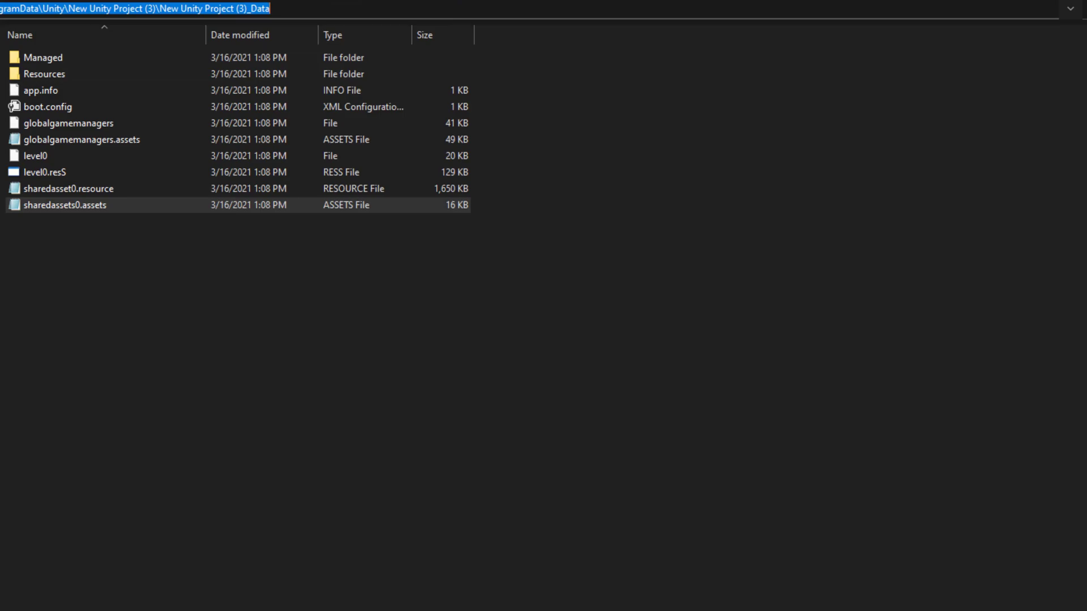
Open sharedassets0.assets from the pasted New Unity Project (3)_Data path
left_click(176, 87)
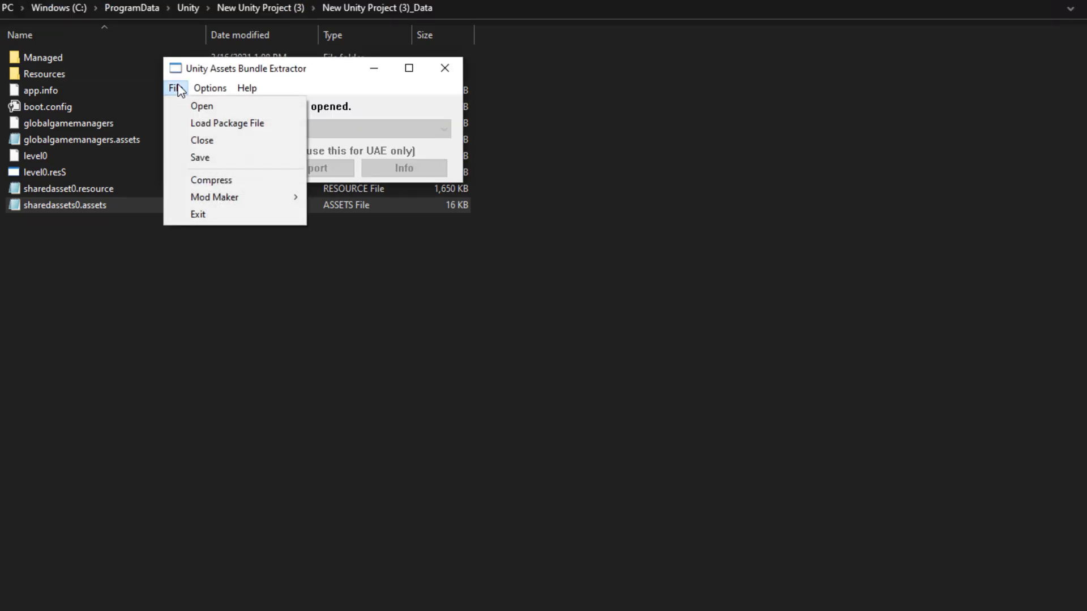
left_click(200, 106)
left_click(523, 135)
right_click(479, 134)
left_click(529, 195)
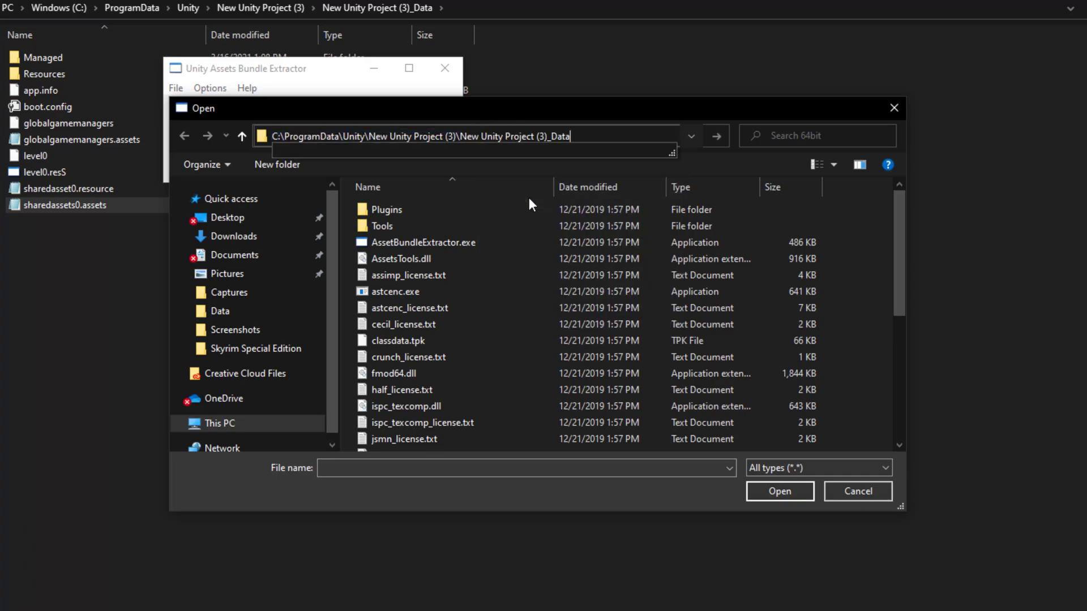
key("Return")
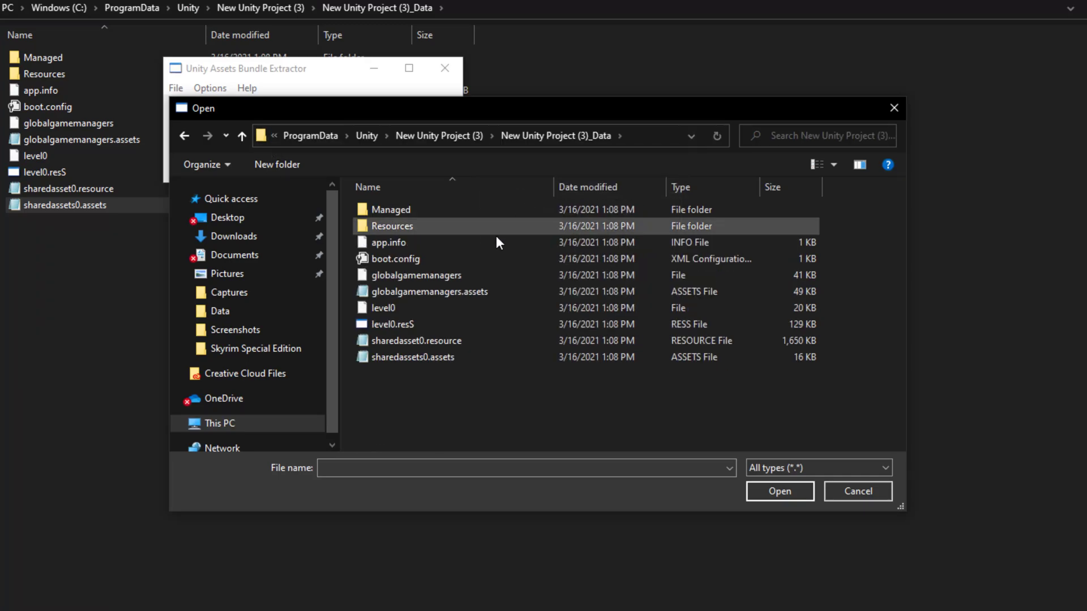
left_click(453, 355)
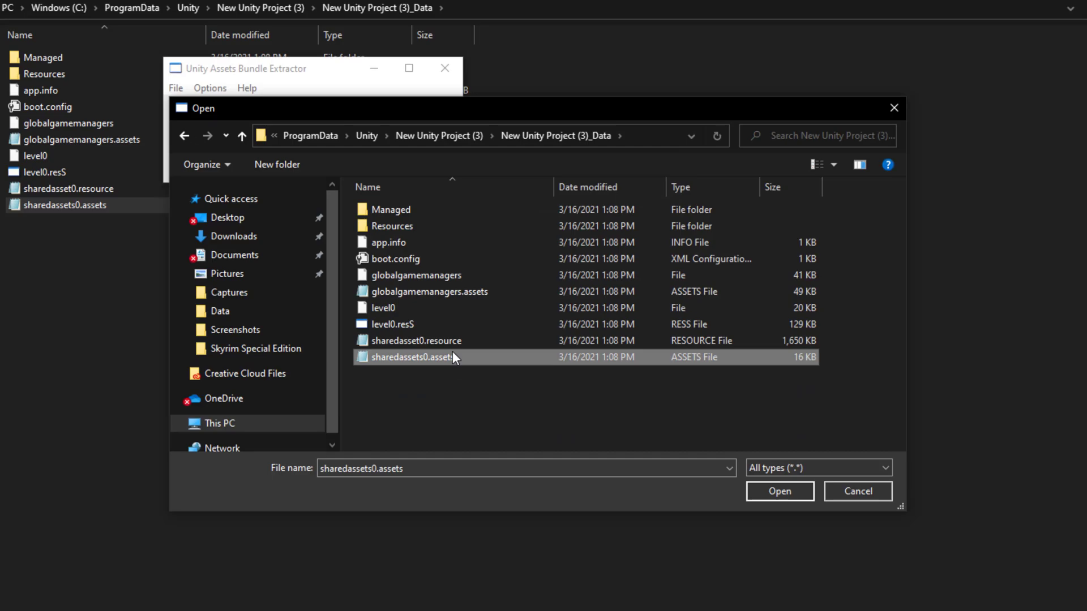
double_click(443, 363)
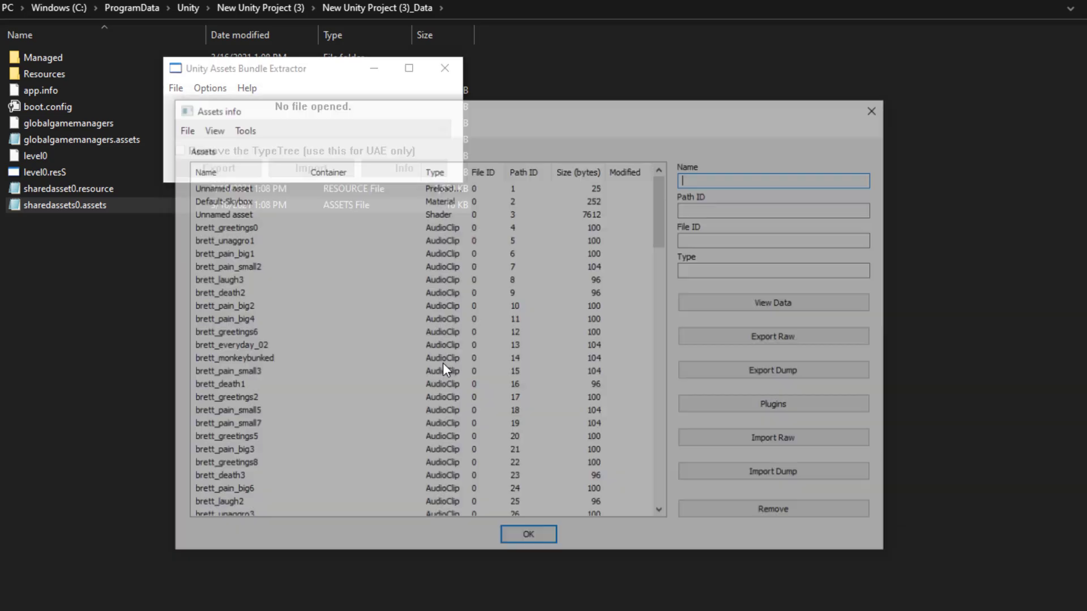
Sort by type, select the brett AudioClips, and export them as UABE text dumps
left_click(439, 173)
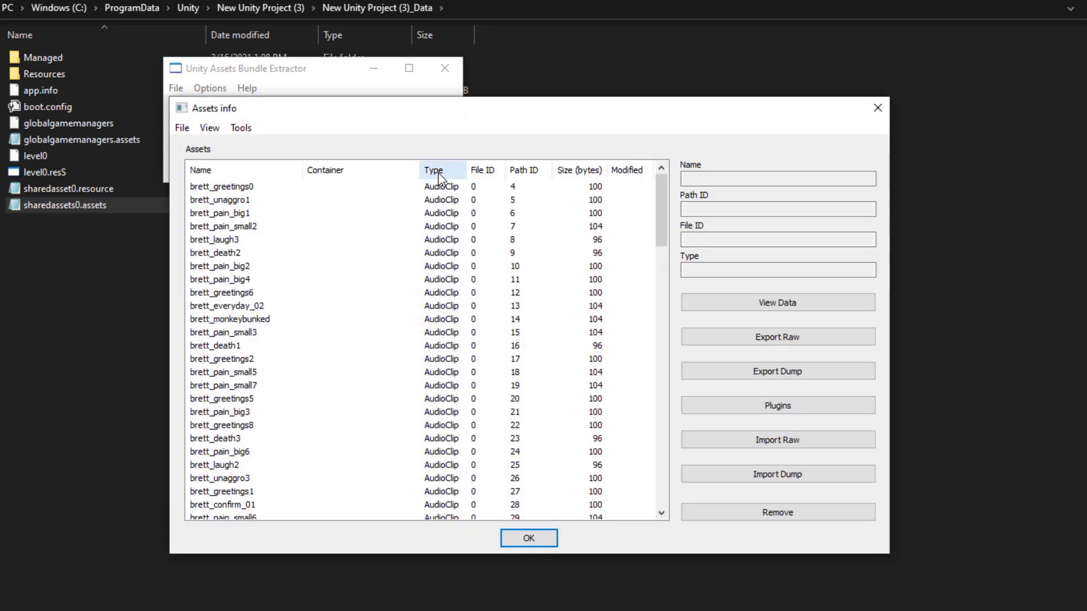
left_click(242, 187)
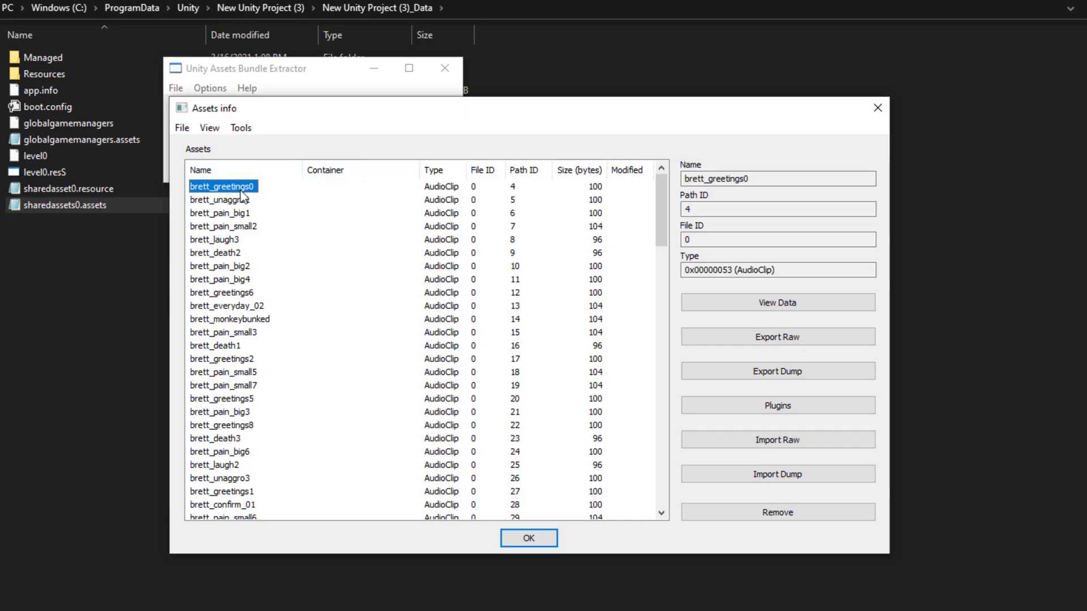
key("shift+Down")
key("shift+Down")
key("shift+Down")
key("shift+Down")
key("shift+Down")
key("shift+Down")
key("shift+Down")
key("shift+Down")
key("shift+Down")
key("shift+Down")
key("shift+Down")
key("shift+Down")
key("shift+Down")
key("shift+Down")
key("shift+Down")
key("shift+Down")
key("shift+Down")
key("shift+Down")
key("shift+Down")
key("shift+Down")
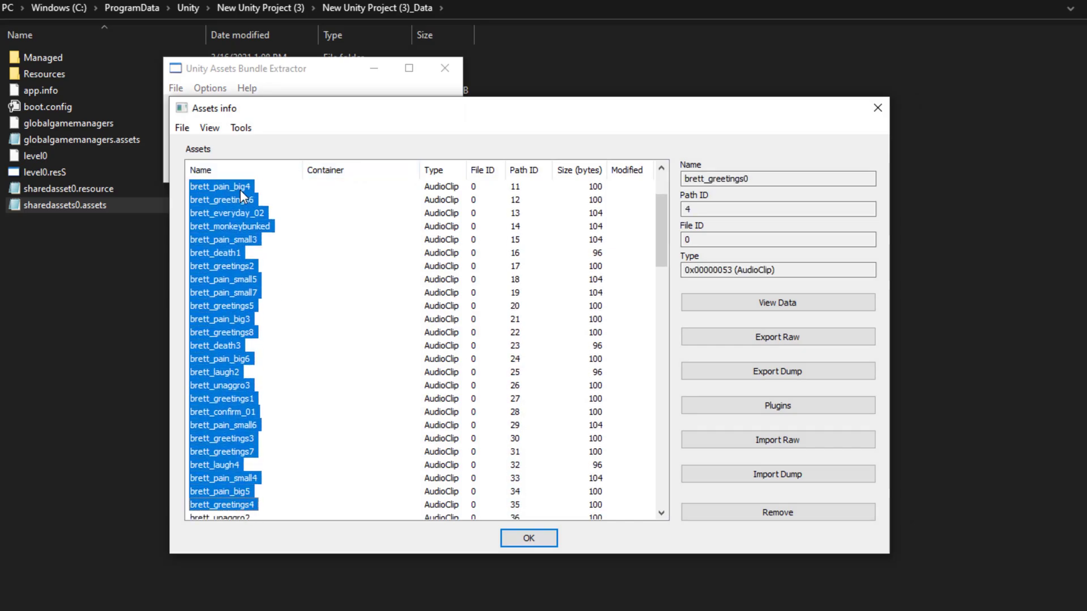
key("shift+Down")
key("shift+Down")
key("shift+Up")
key("shift+Up")
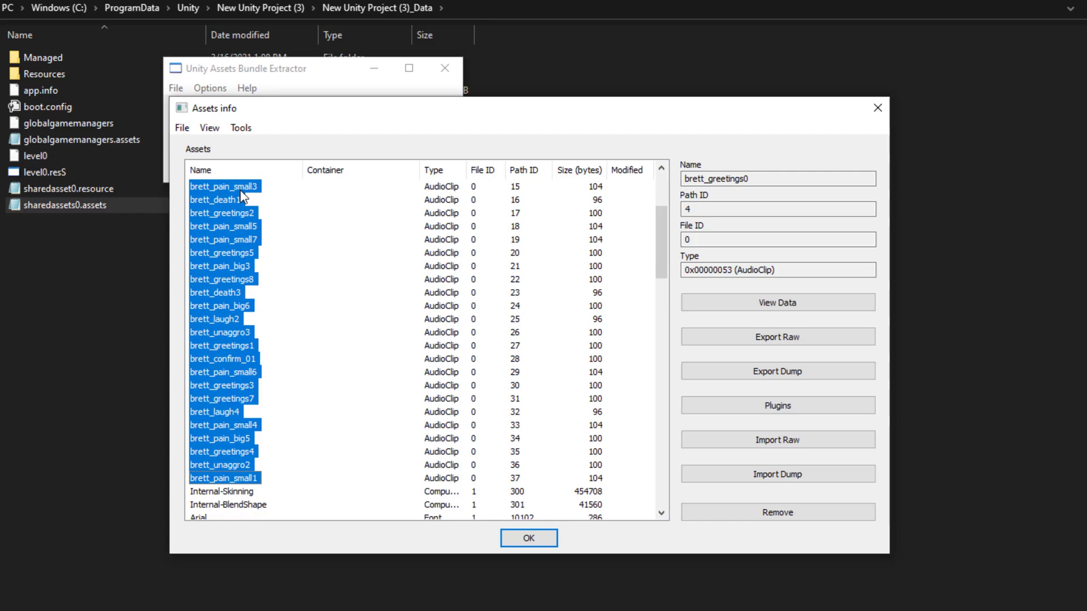
left_click(749, 368)
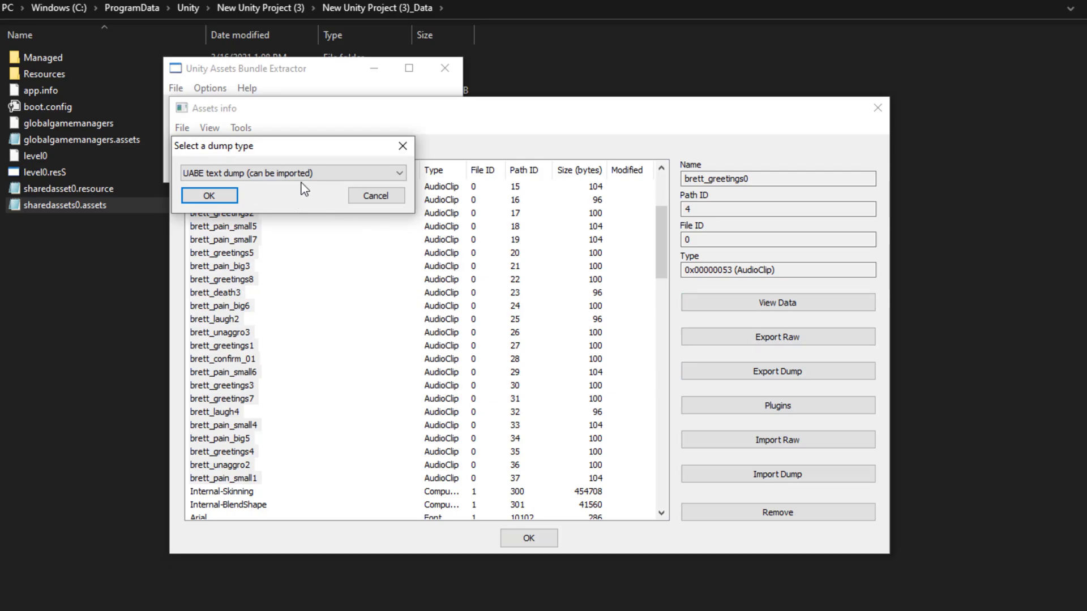
left_click(209, 196)
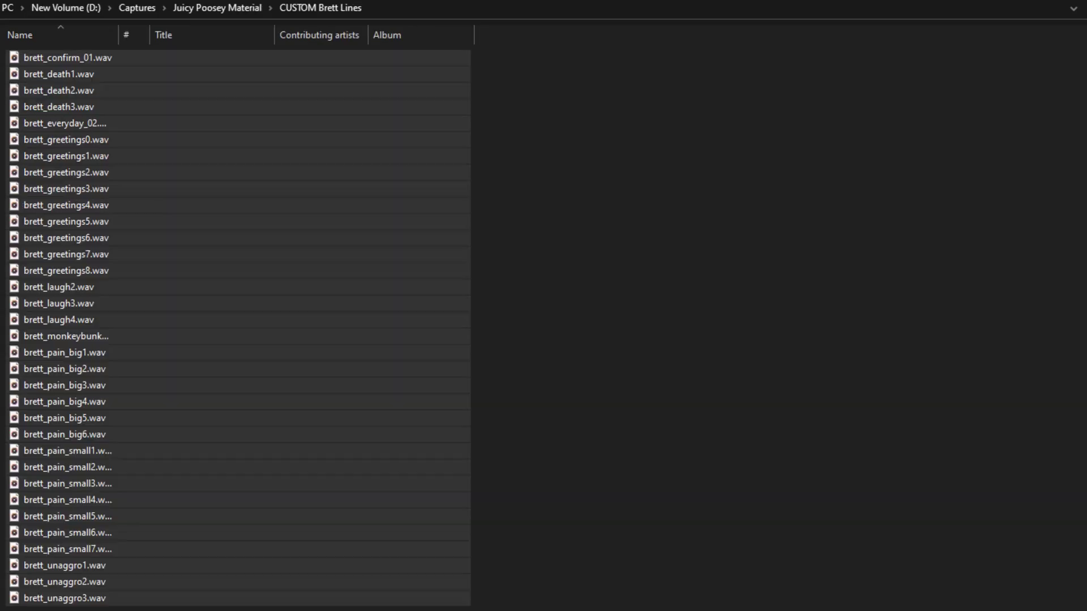
Create a new folder named DUMPY inside Juicy Poosey Material
key("ctrl+a")
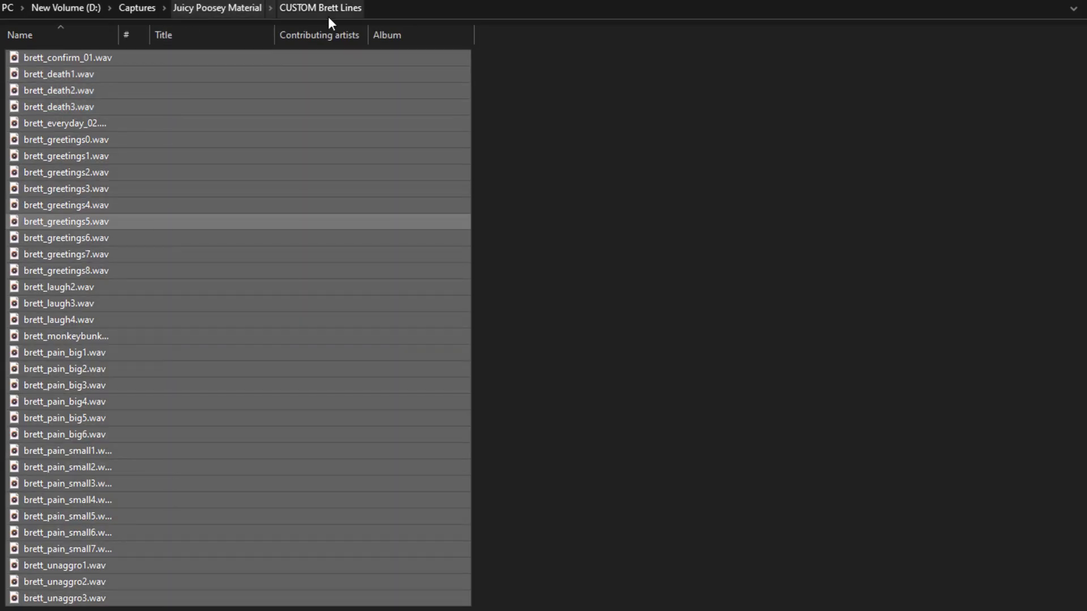
left_click(244, 11)
right_click(262, 278)
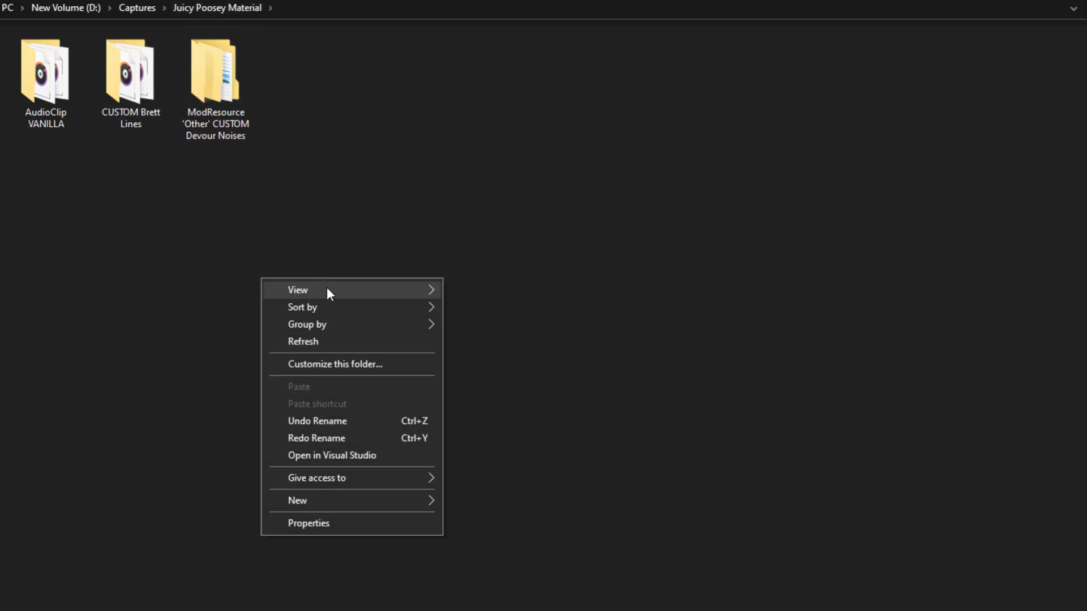
mouse_move(351, 501)
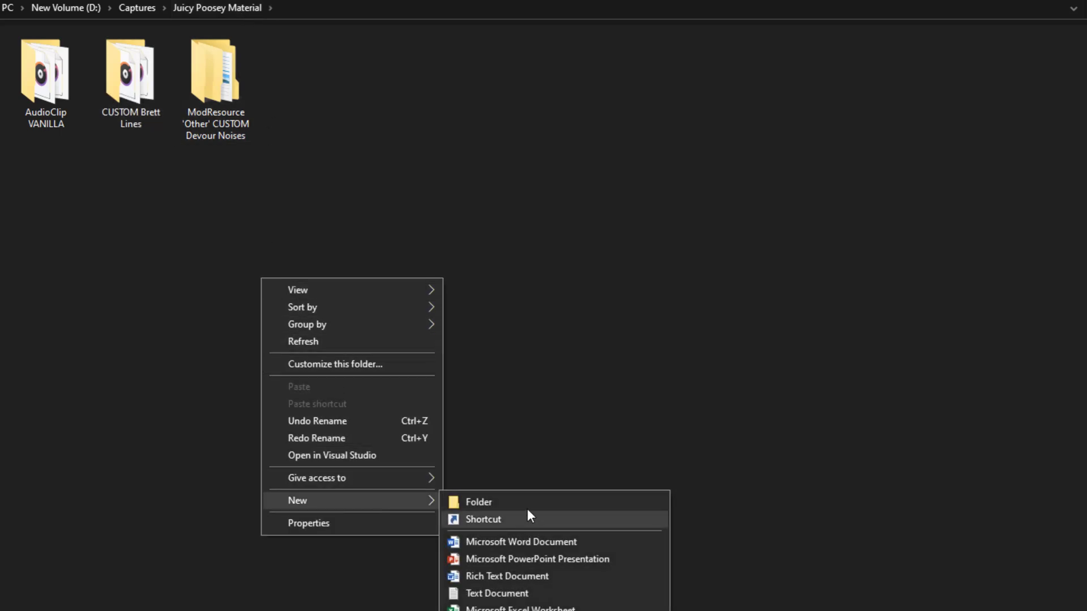
left_click(524, 502)
key("BackSpace")
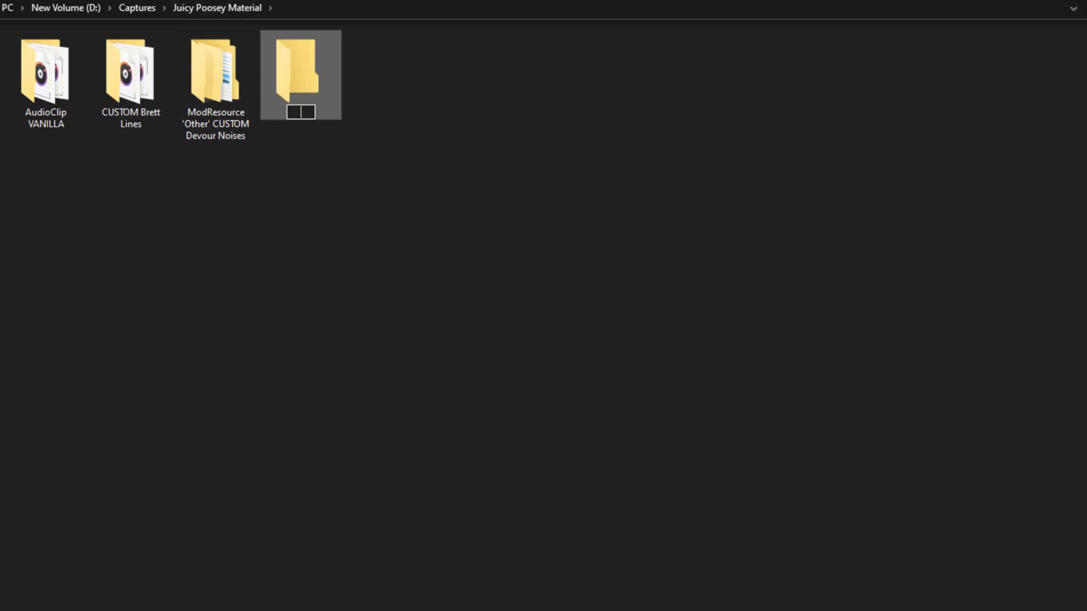
key("Return")
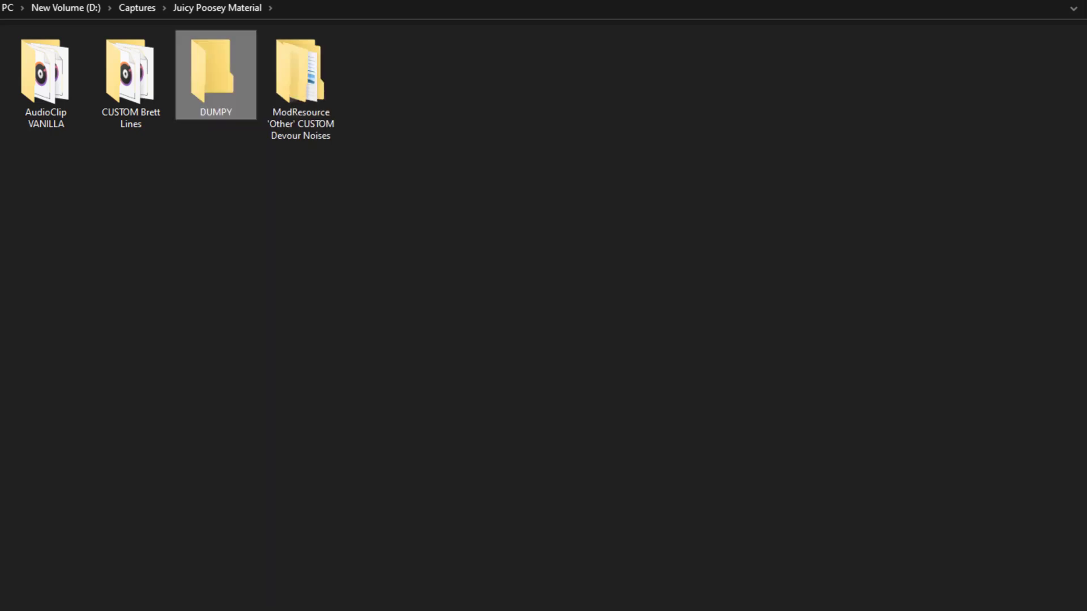
Copy the DUMPY folder path and bring it to the extractor's dump-folder picker
double_click(228, 84)
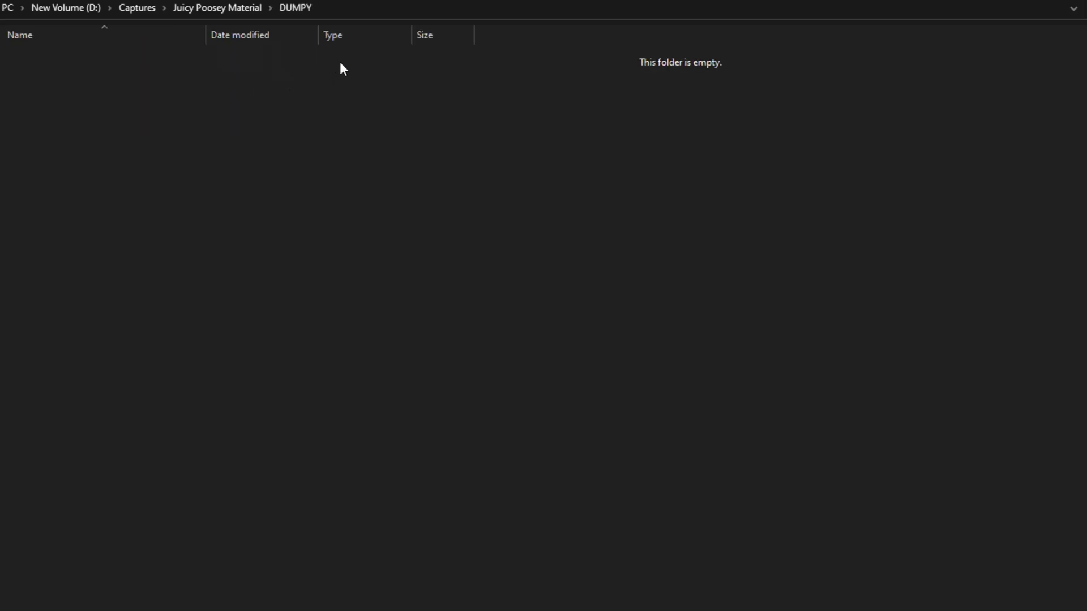
left_click(358, 10)
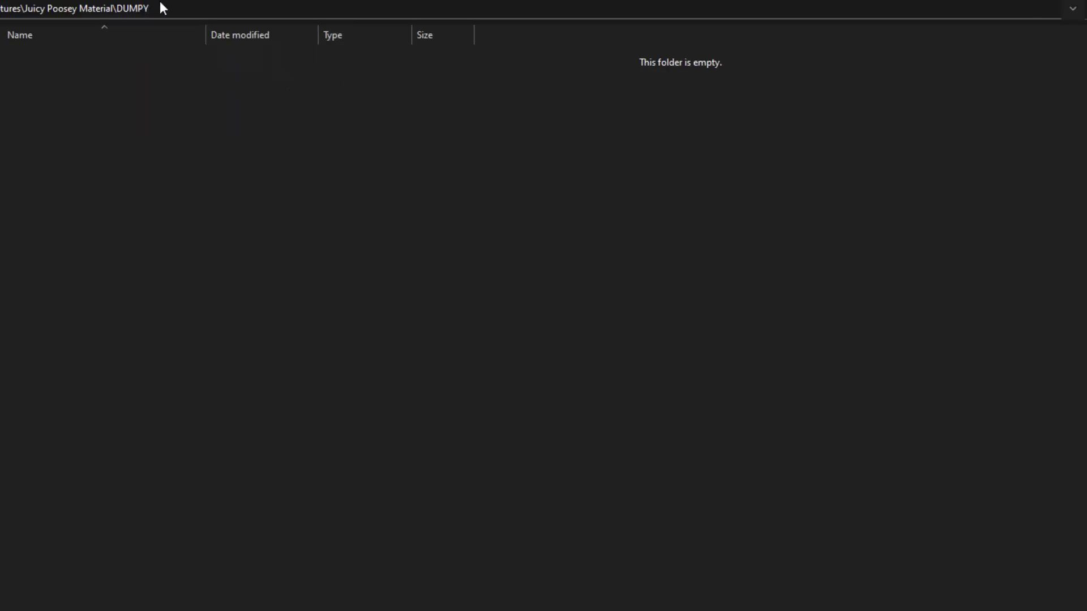
key("ctrl+a")
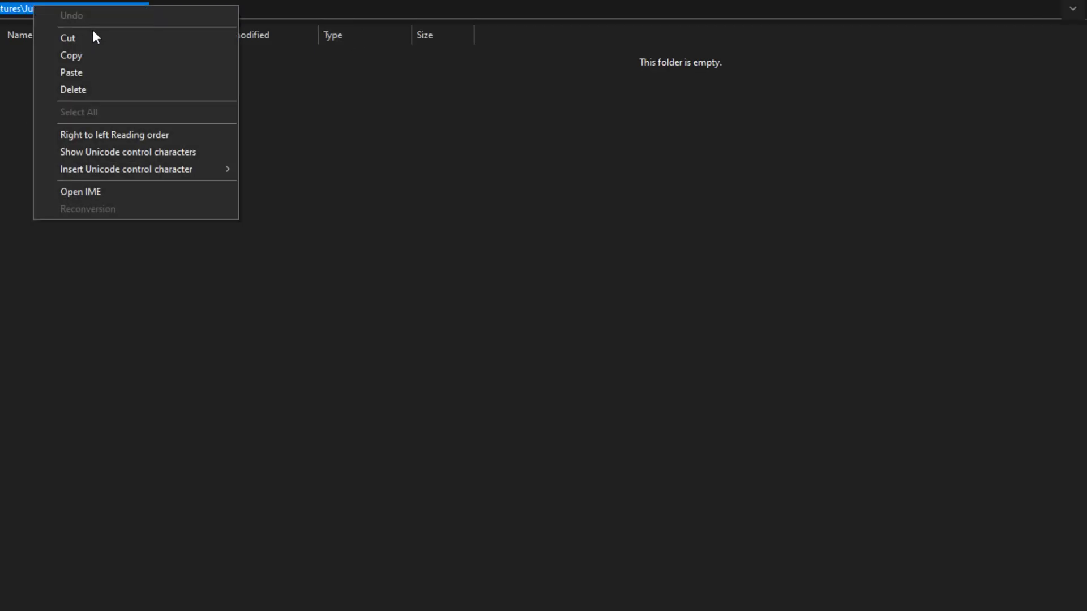
left_click(93, 55)
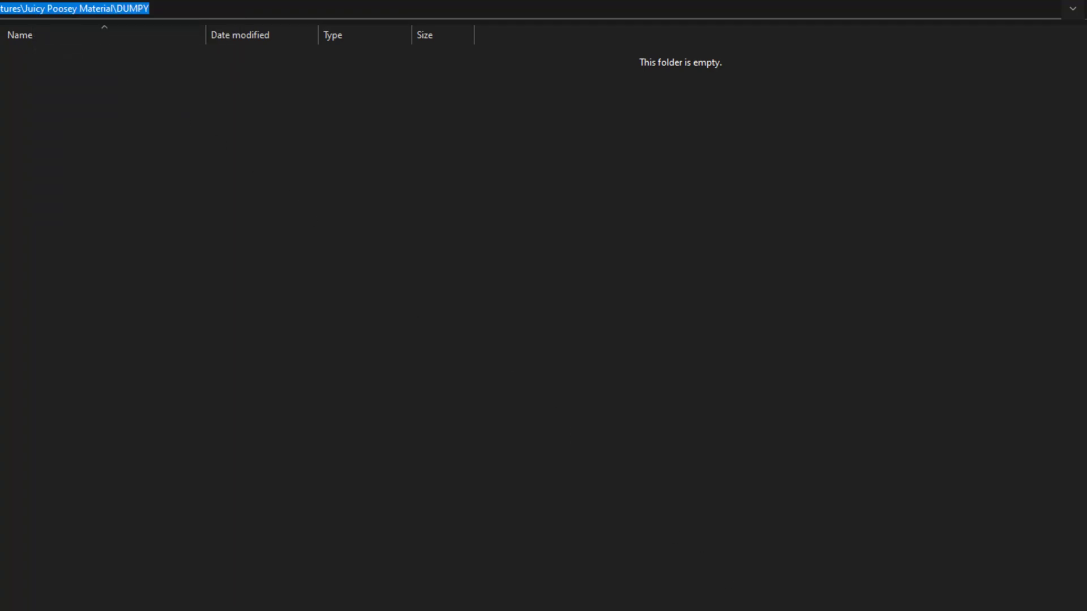
key("alt+Tab")
left_click(630, 176)
right_click(629, 176)
Export the brett AudioClip dumps into DUMPY and check the resulting text files
left_click(666, 243)
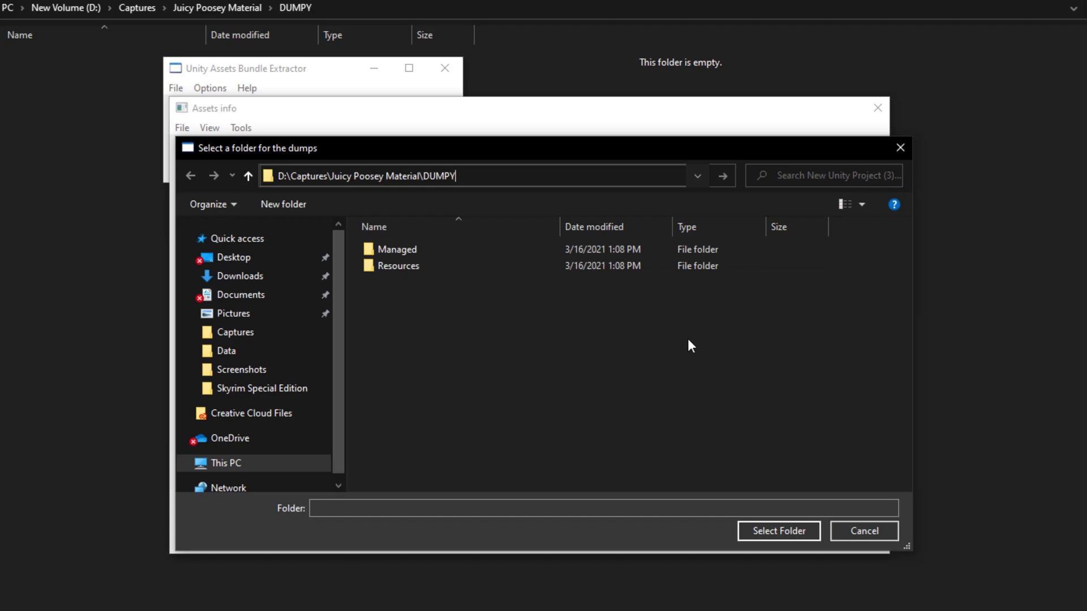
key("Return")
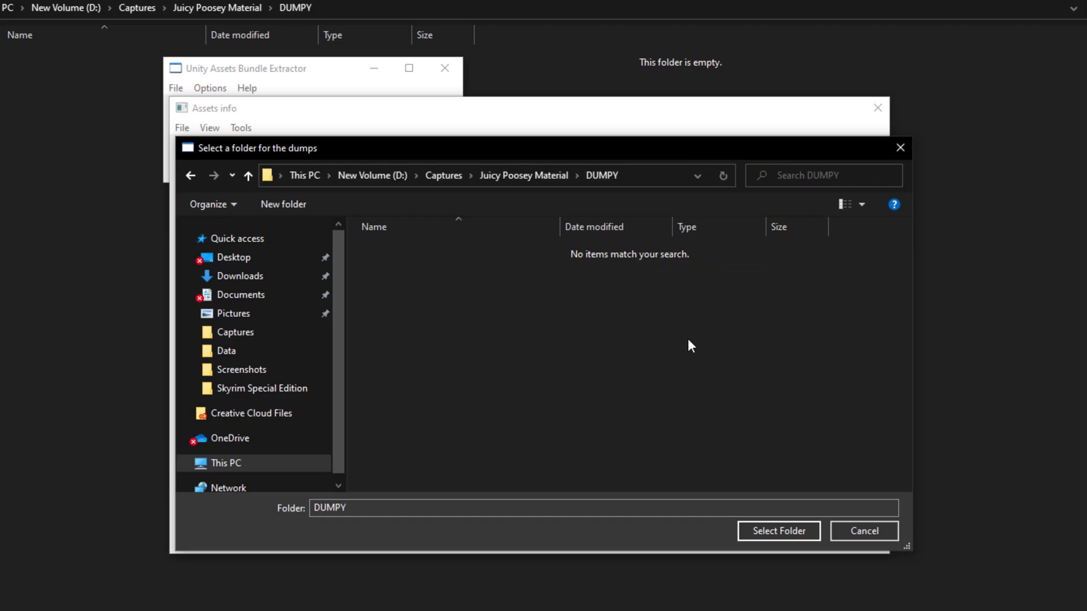
left_click(756, 532)
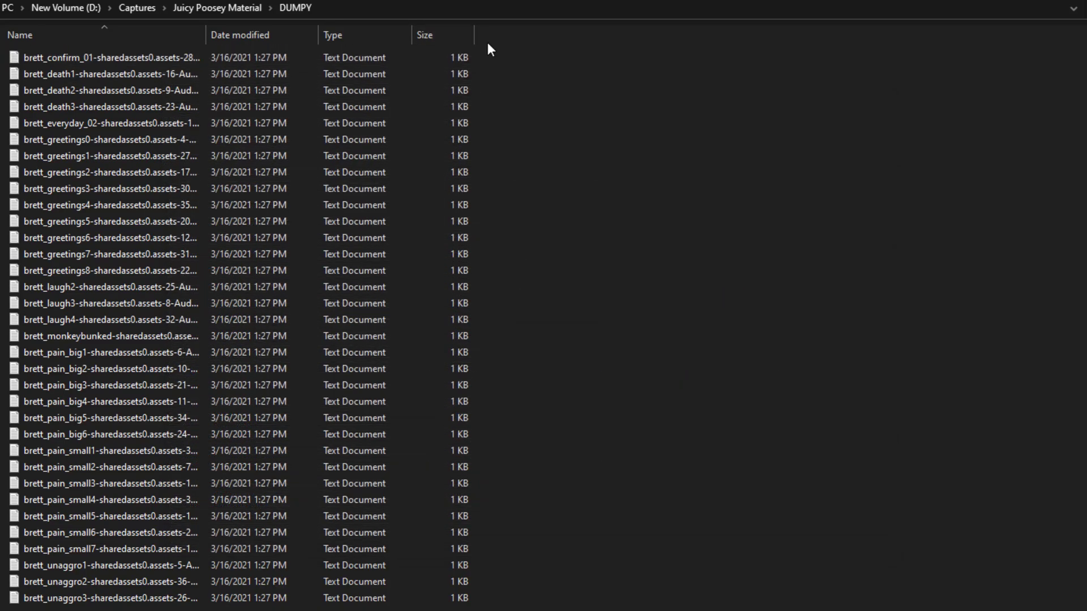
mouse_move(487, 56)
left_mouse_down()
mouse_move(195, 507)
mouse_move(172, 609)
mouse_move(229, 391)
mouse_move(383, 125)
mouse_move(479, 50)
left_mouse_up()
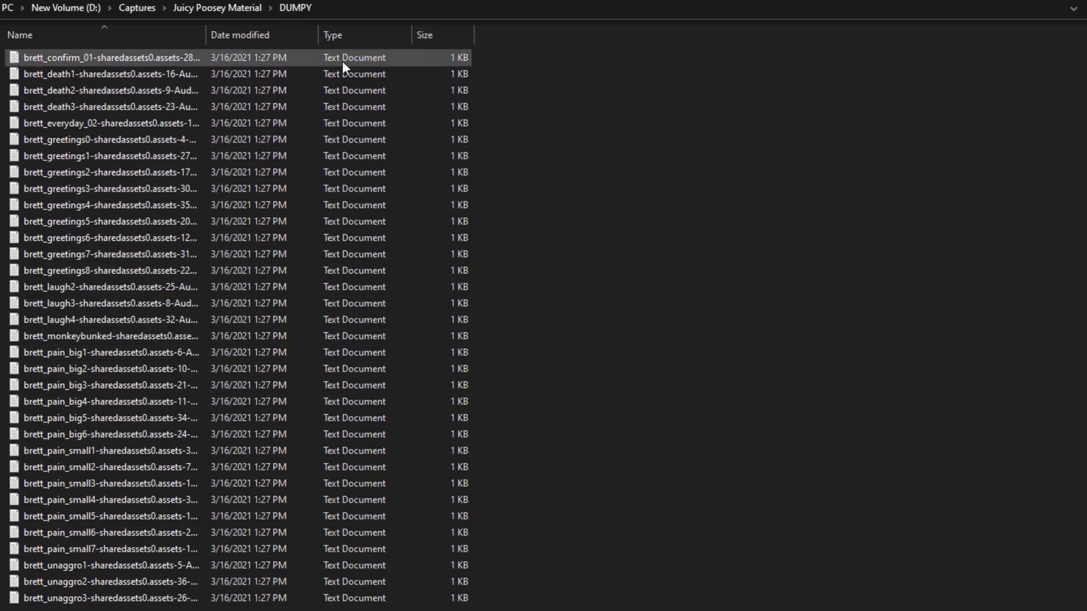
left_click(371, 156)
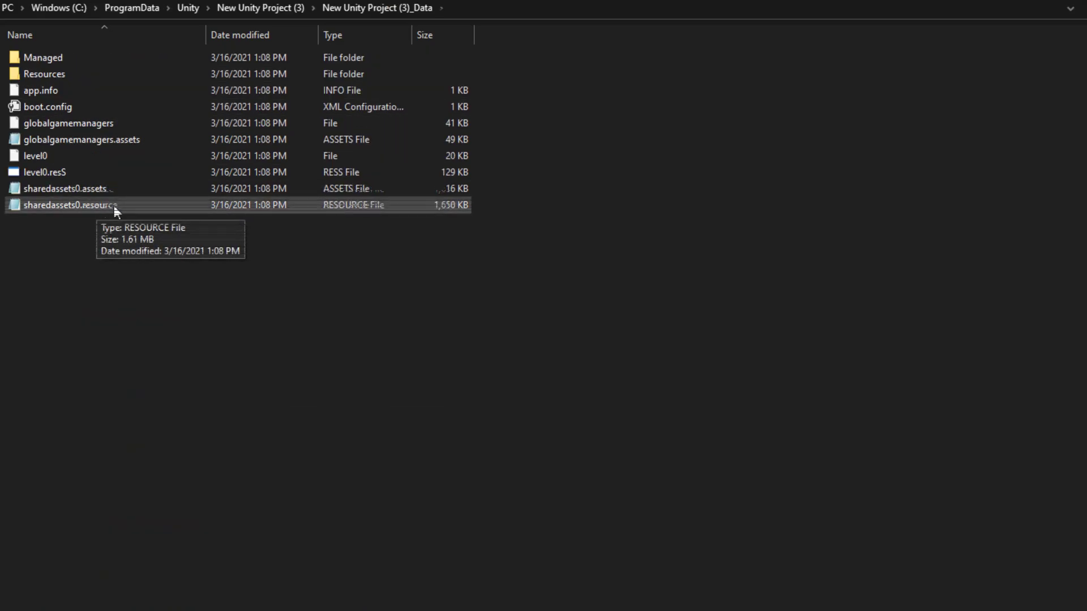
Rename sharedassets0.resource to GoochieYouDontLoveMe.resource, copying the new name to the clipboard
right_click(60, 210)
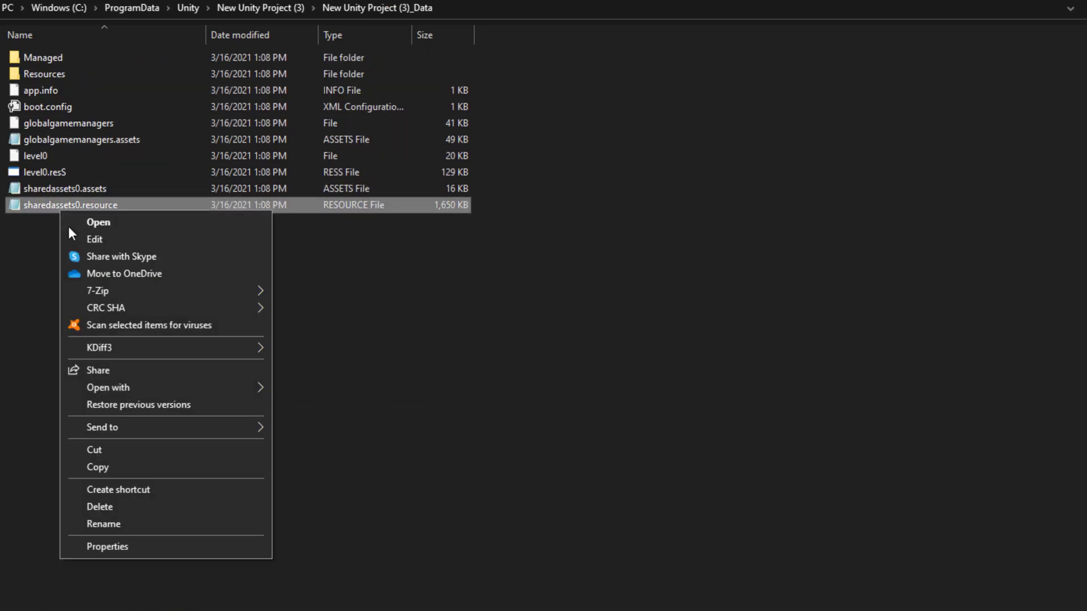
left_click(119, 524)
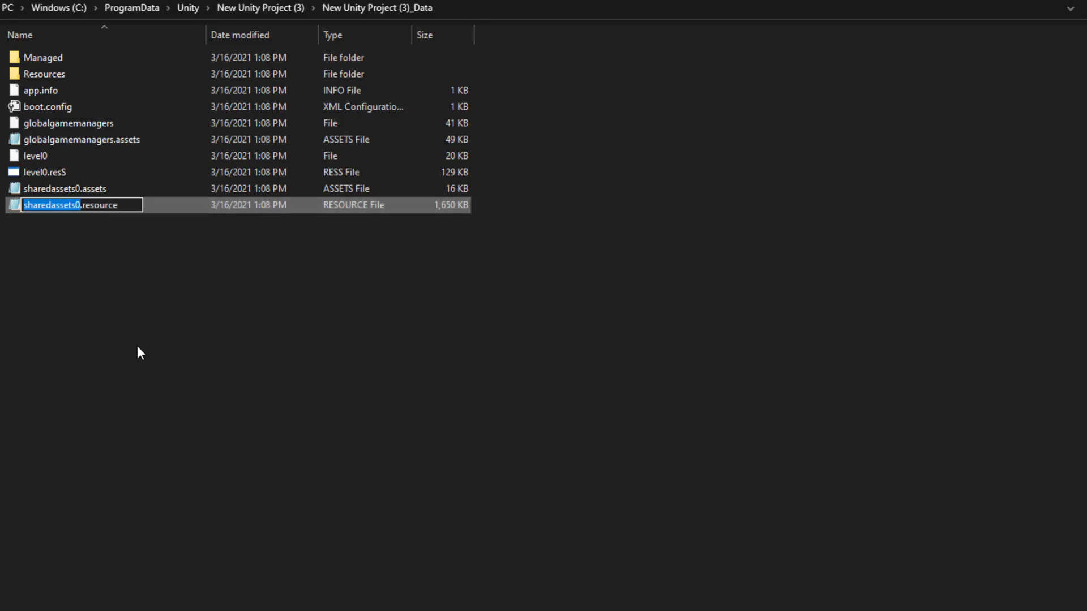
type("GoochieY")
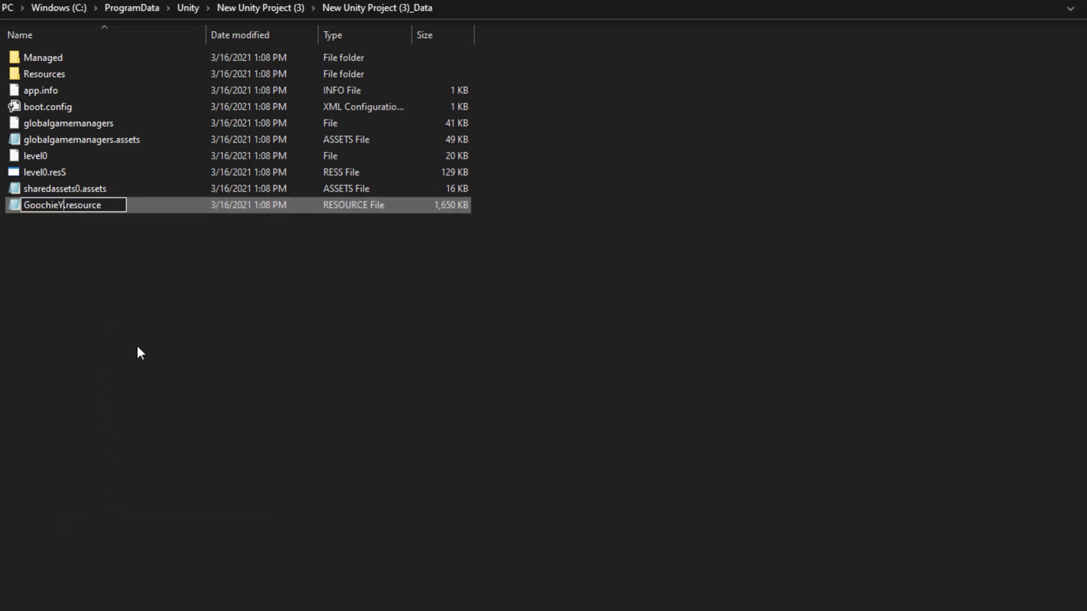
type("ouDontLov")
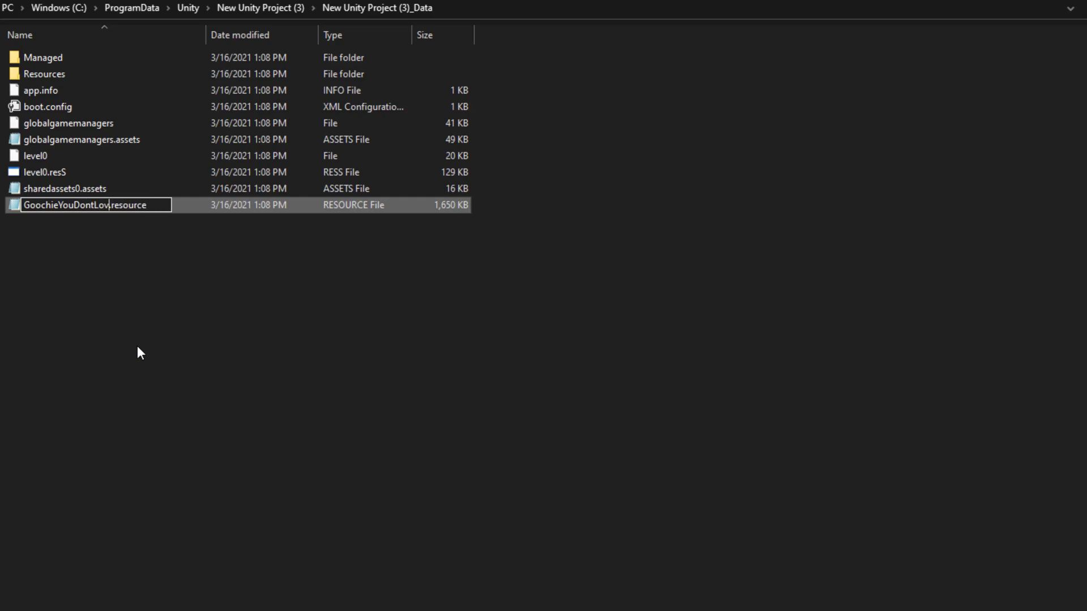
type("eMe")
left_click_drag(170, 208, 18, 222)
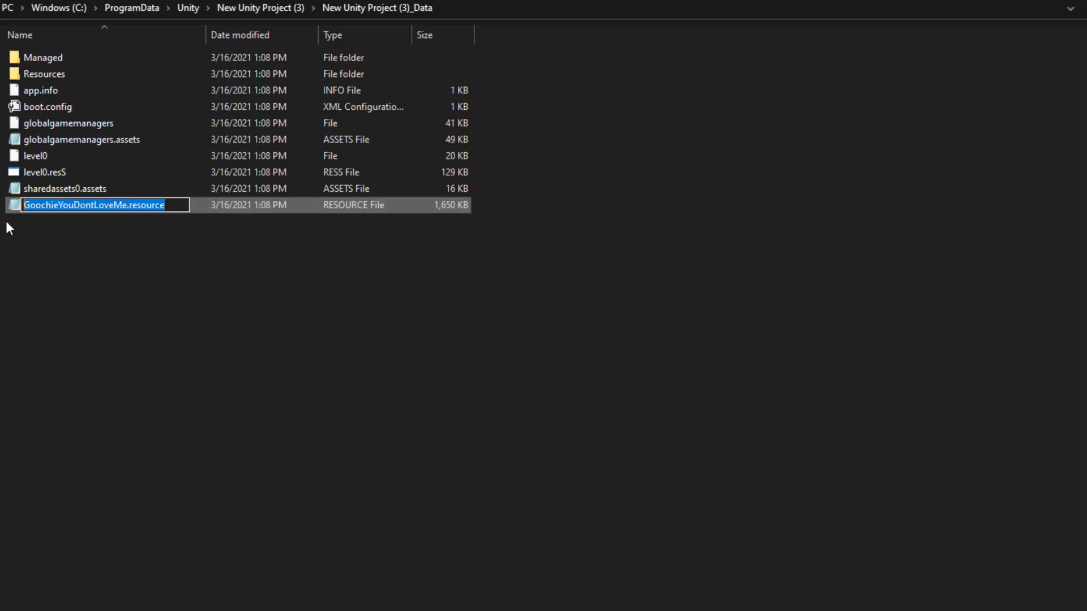
right_click(67, 208)
left_click(92, 259)
left_click(92, 259)
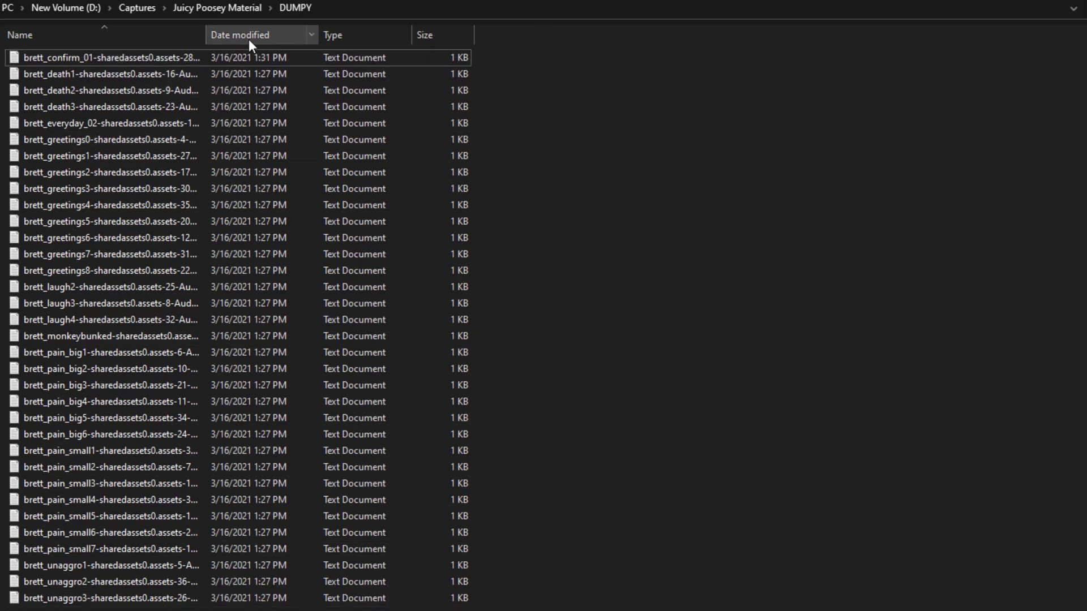
Set the brett_confirm_01 dump's m_Source to GoochieYouDontLoveMe.resource and save it
double_click(133, 57)
left_click_drag(456, 413, 632, 414)
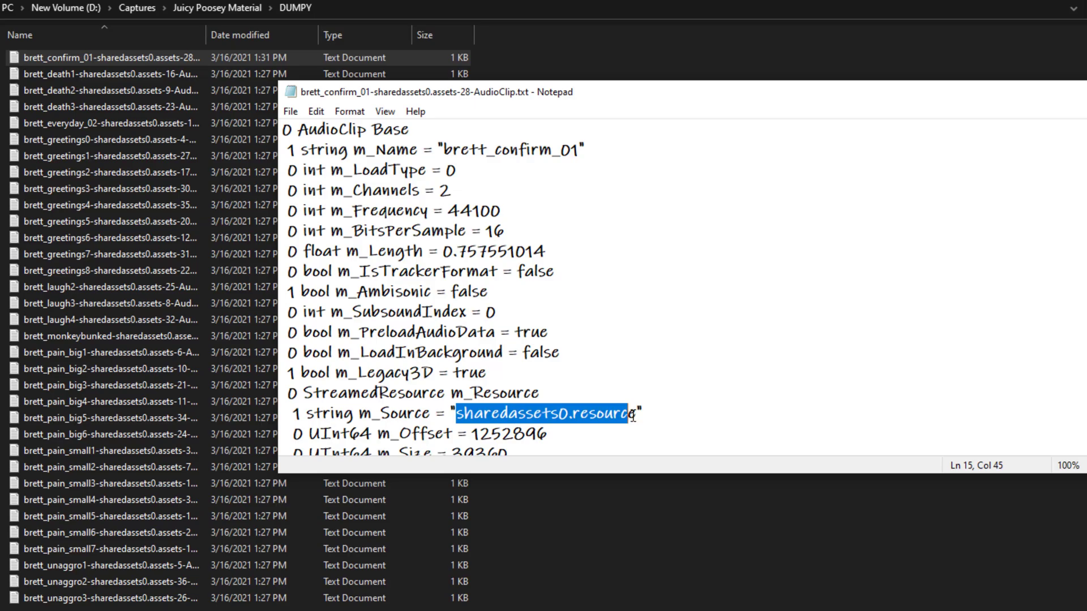
key("Delete")
key("Delete")
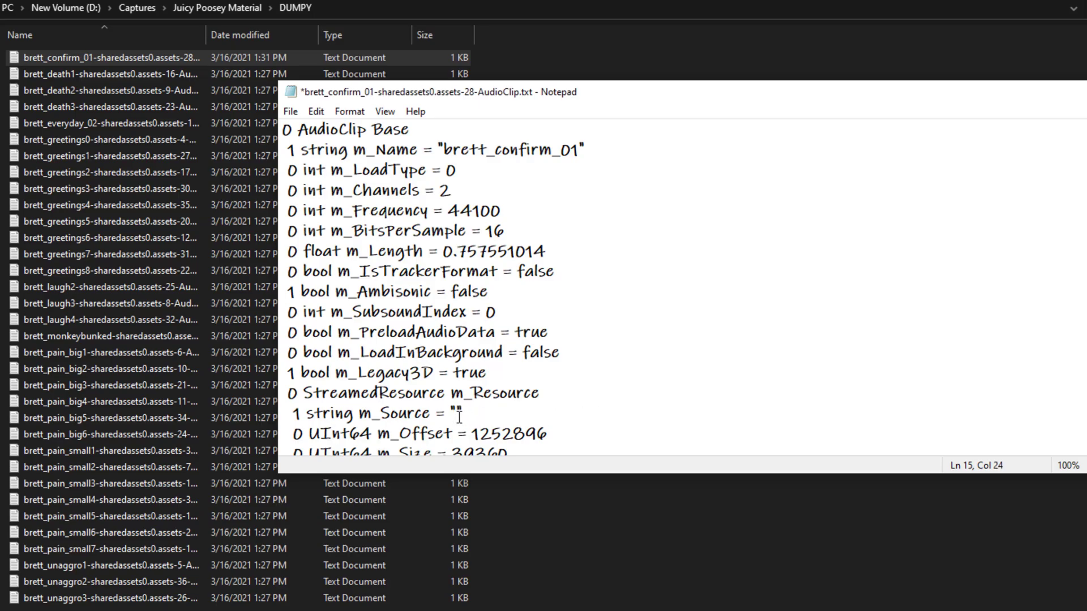
right_click(456, 416)
left_click(484, 481)
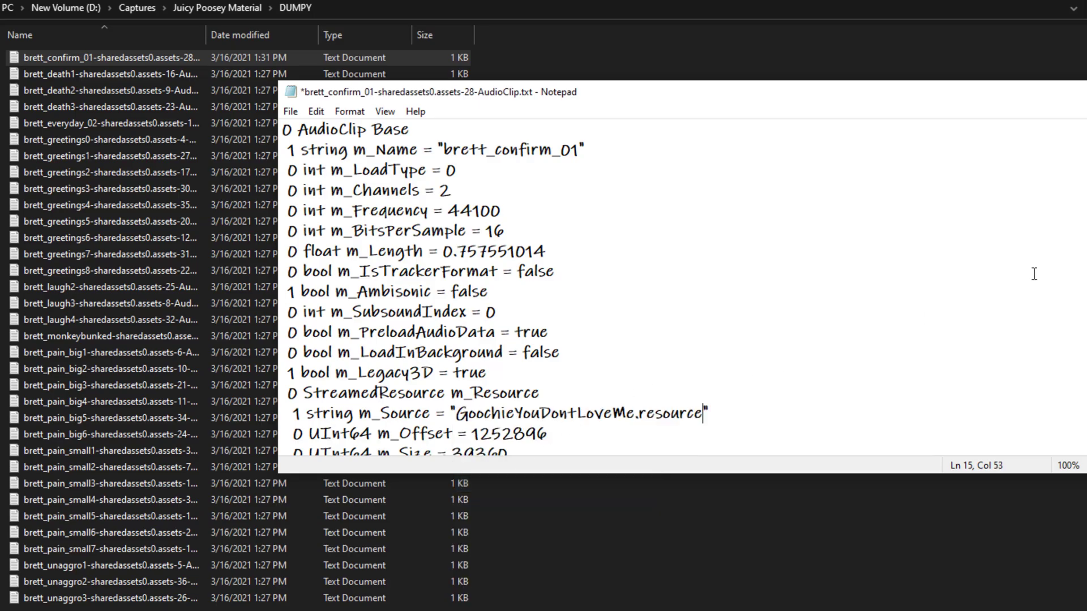
key("alt+F4")
left_click(573, 384)
Replace brett_death1's m_Source with GoochieYouDontLoveMe.resource and save it
double_click(63, 77)
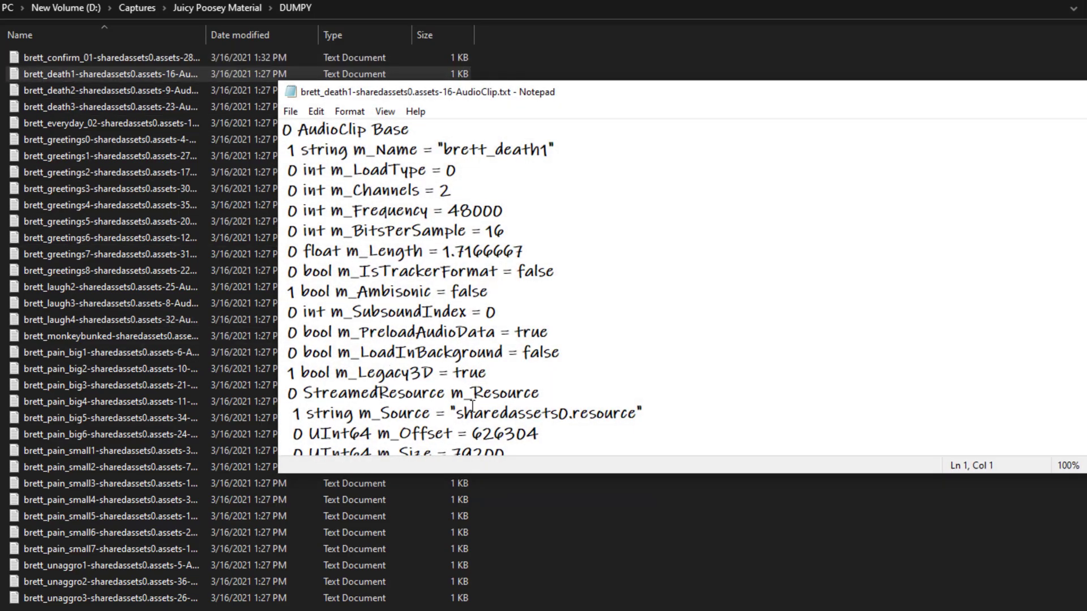
left_click_drag(457, 410, 637, 410)
right_click(630, 416)
left_click(691, 488)
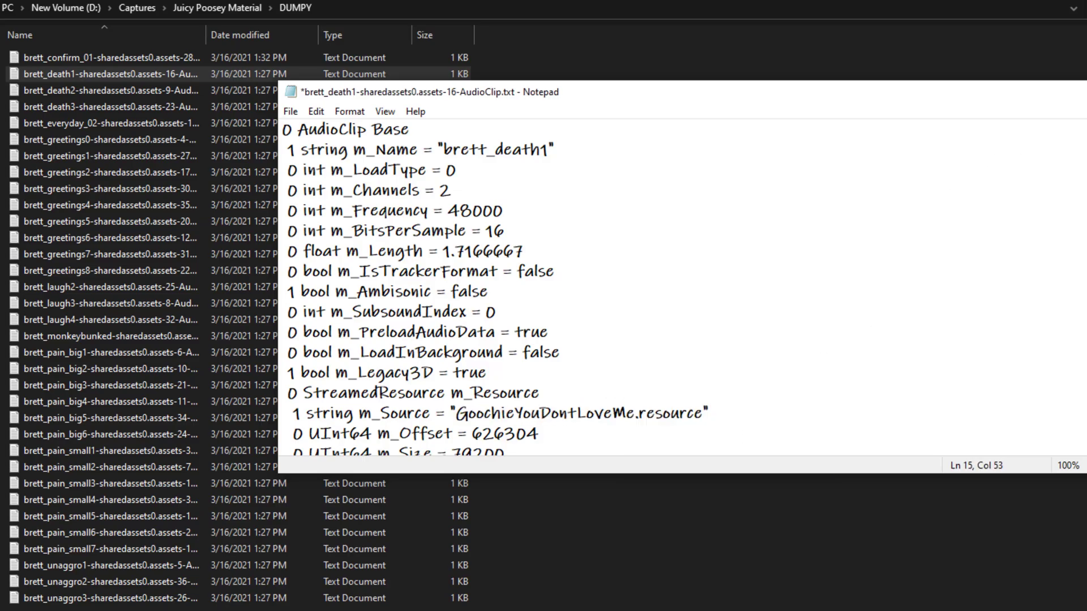
key("ctrl+s")
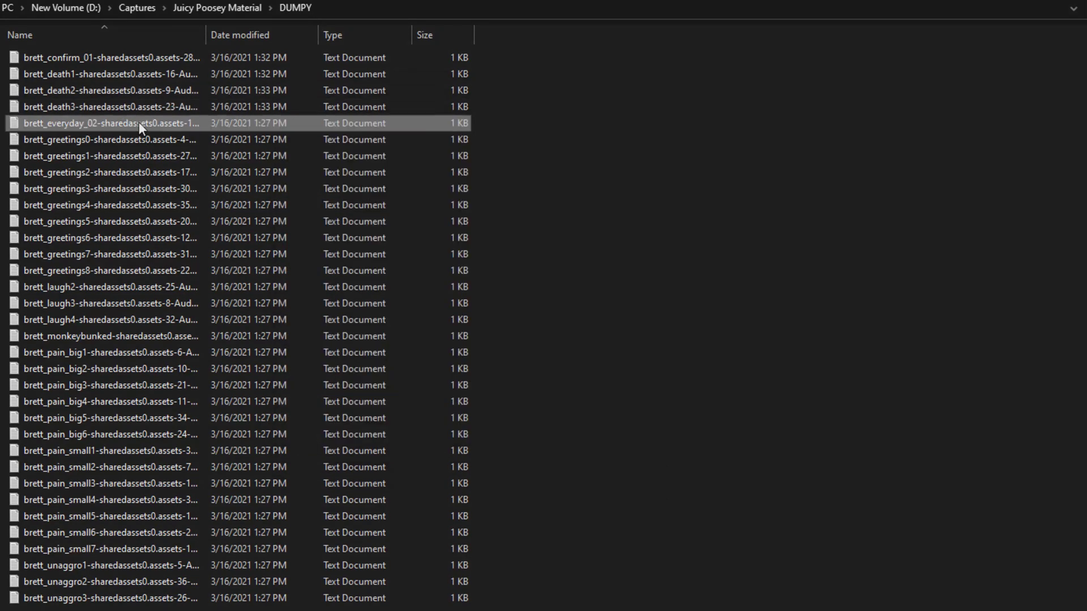
Paste GoochieYouDontLoveMe.resource into the greetings and following dumps' m_Source and save them
double_click(136, 139)
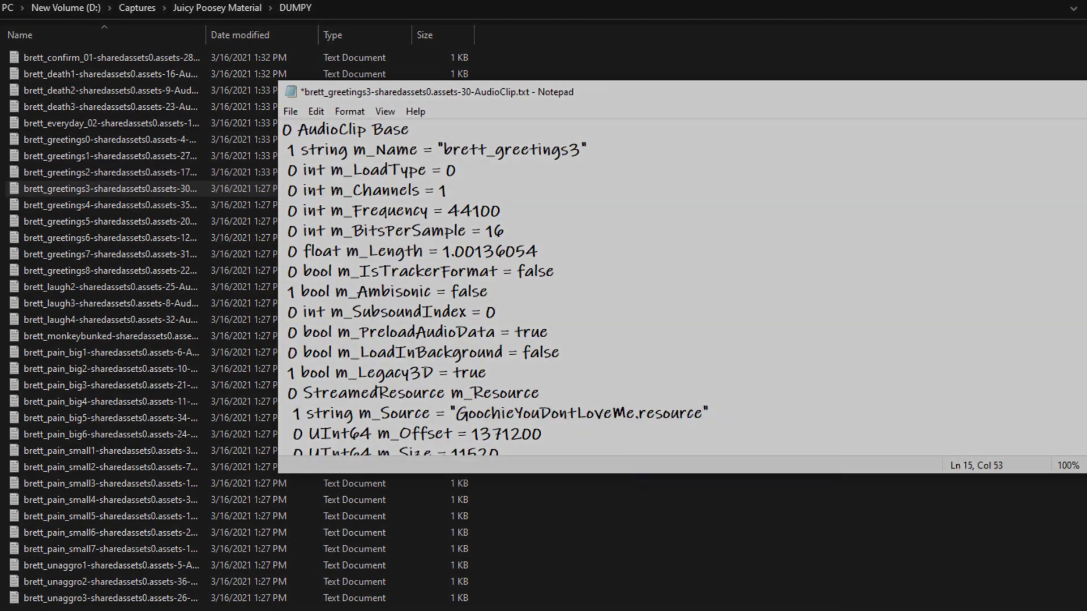
double_click(160, 225)
left_click(691, 488)
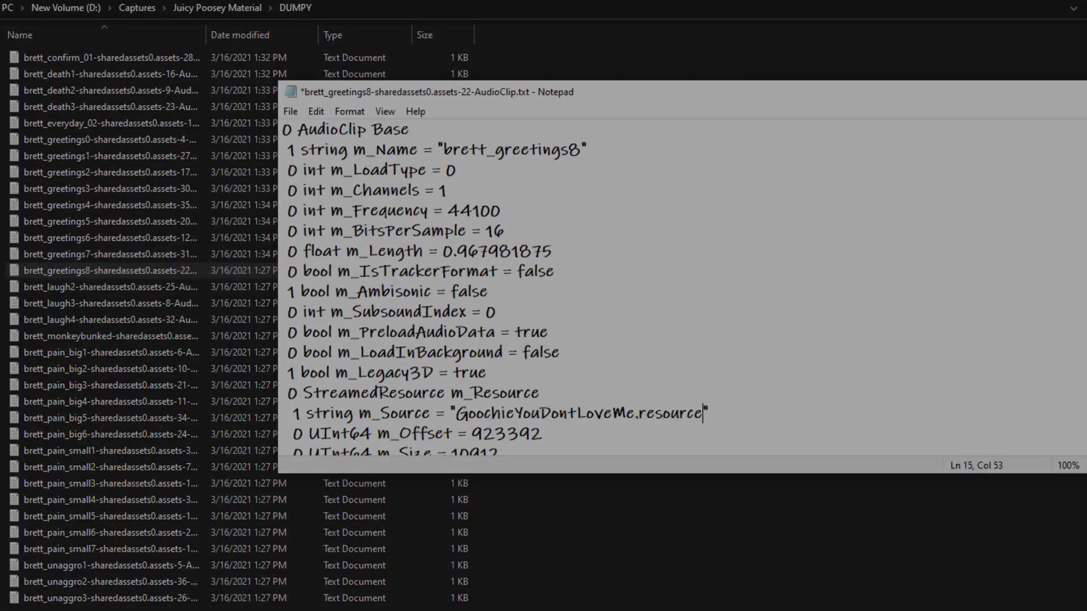
key("ctrl+s")
left_click(182, 304)
right_click(928, 414)
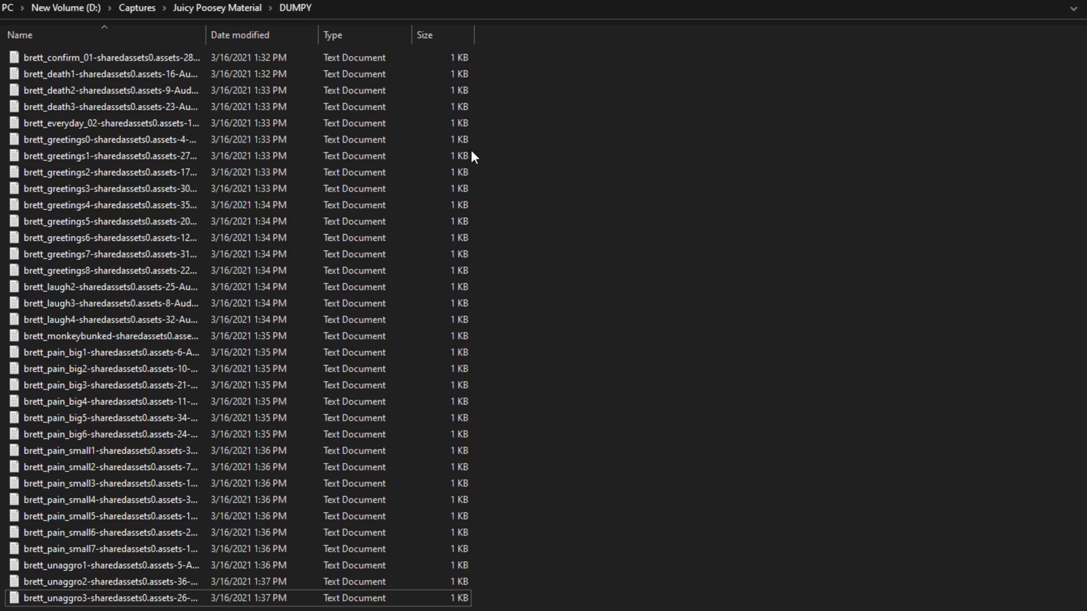
Open BONEWORKS_Data\sharedassets0.assets in the extractor to list its assets
left_click_drag(543, 442, 472, 209)
left_click(538, 351)
left_click_drag(395, 232, 447, 160)
left_click(315, 175)
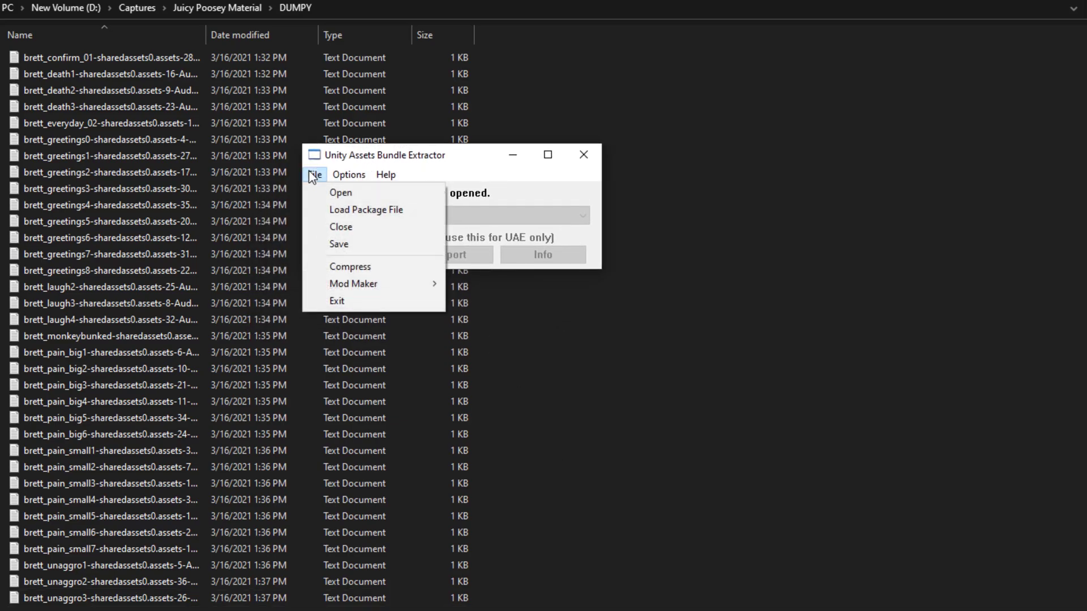
left_click(338, 192)
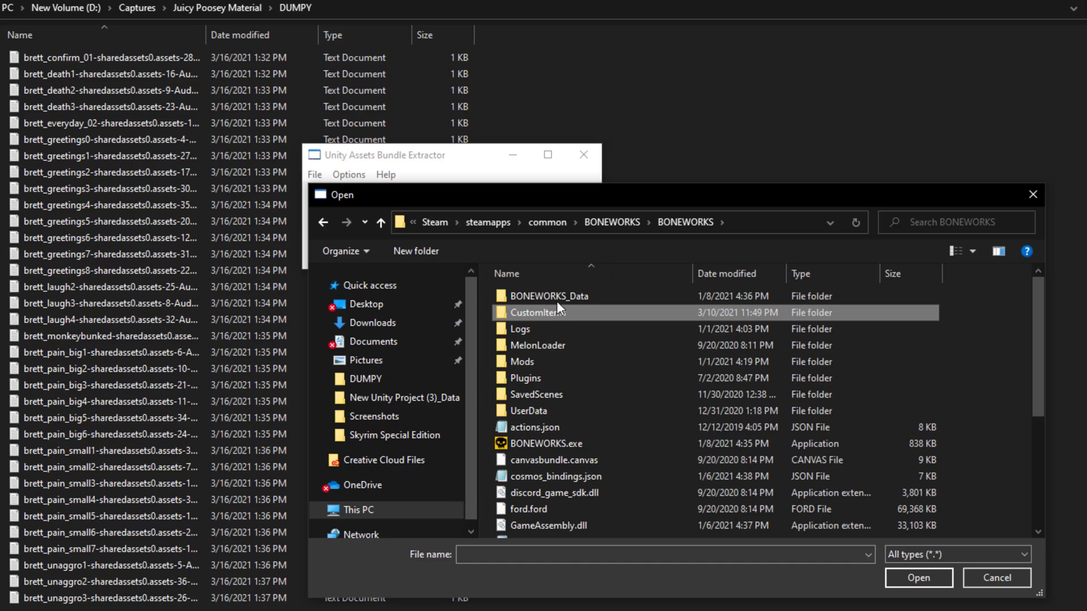
double_click(559, 296)
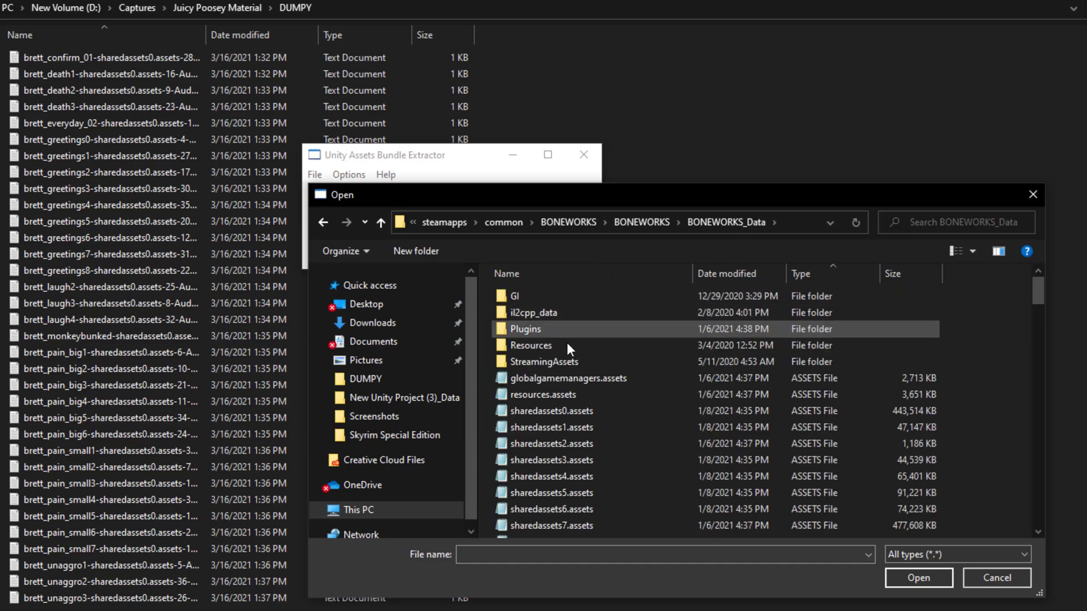
left_click(576, 409)
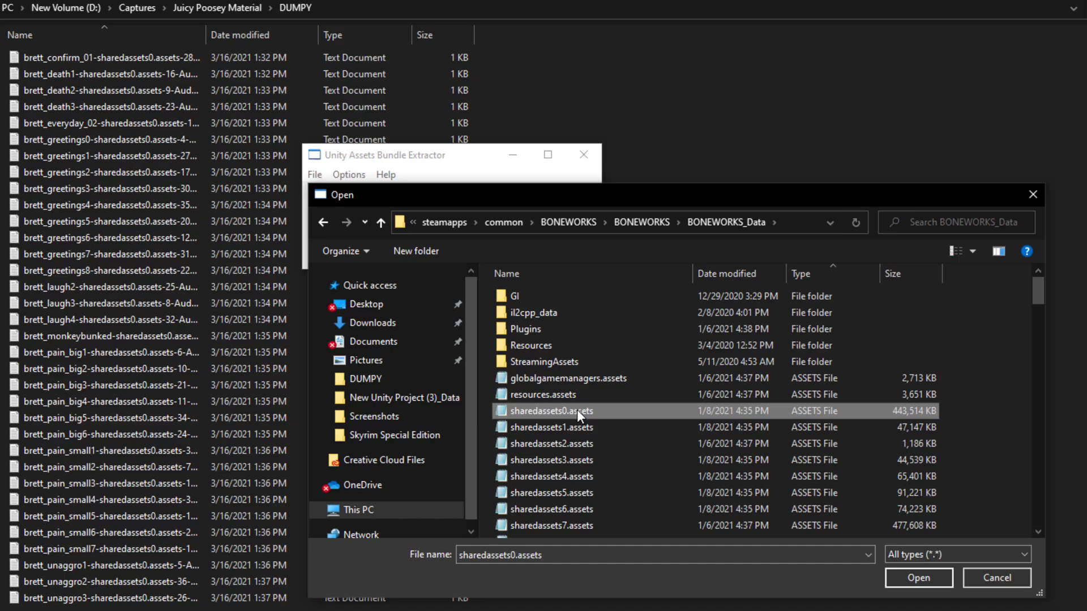
double_click(576, 409)
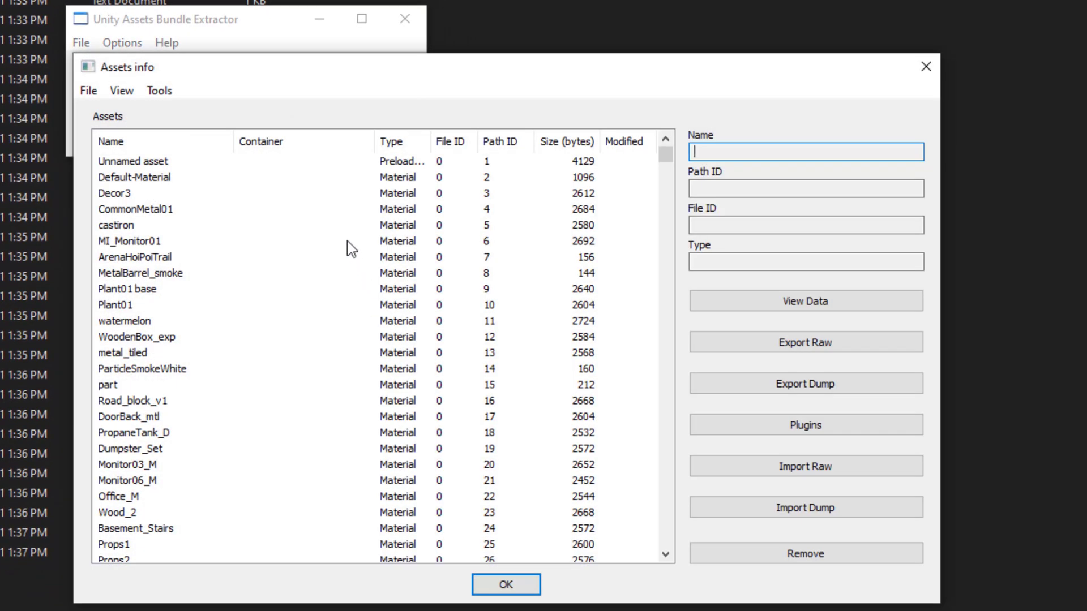
Sort the asset list by name and jump to brett_confirm_01 by typing 'brett_c'
left_click(394, 143)
left_click(156, 144)
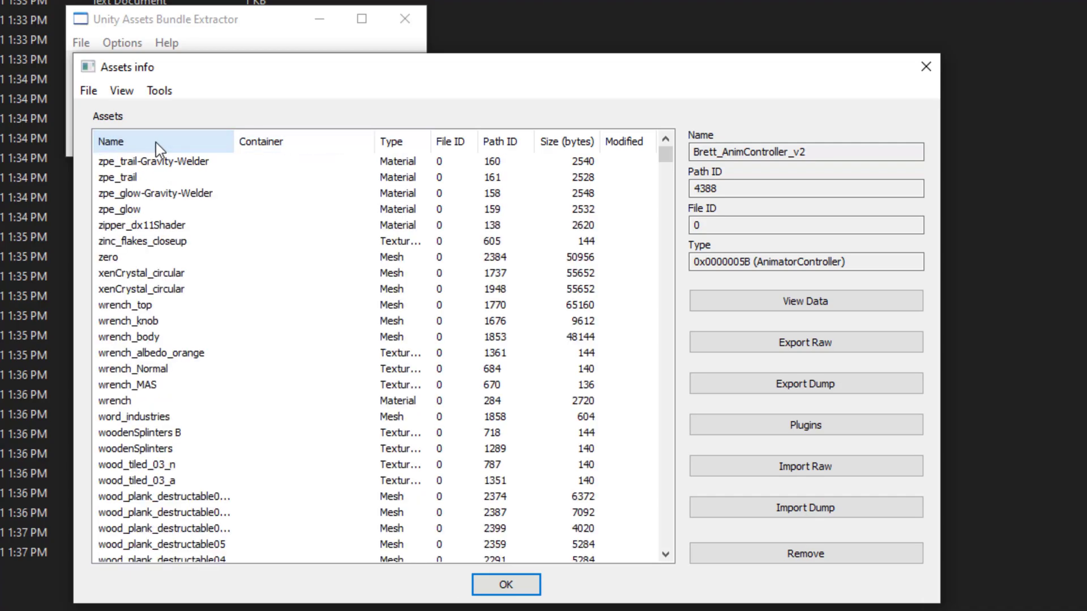
type("brett_confirm_01")
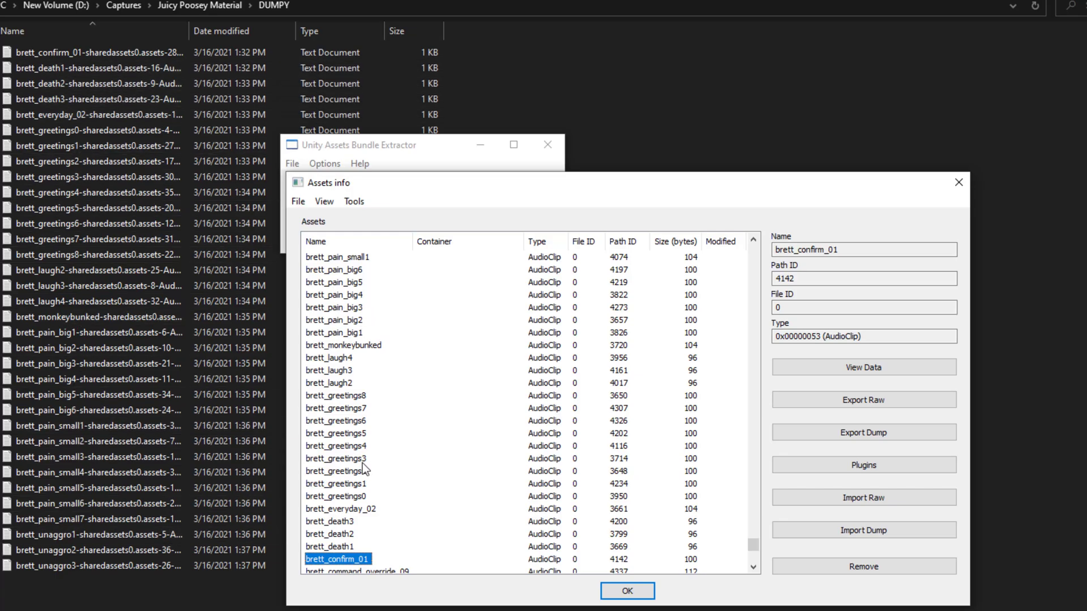
Copy the DUMPY folder path from Explorer and return to the asset list
left_click(279, 8)
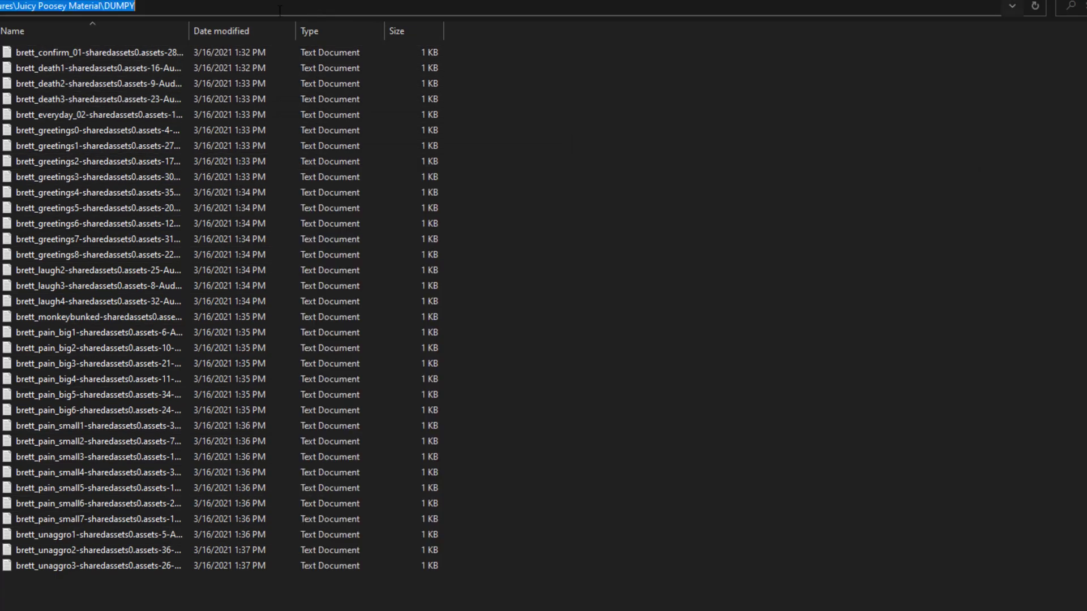
right_click(123, 6)
left_click(141, 51)
key("alt+Tab")
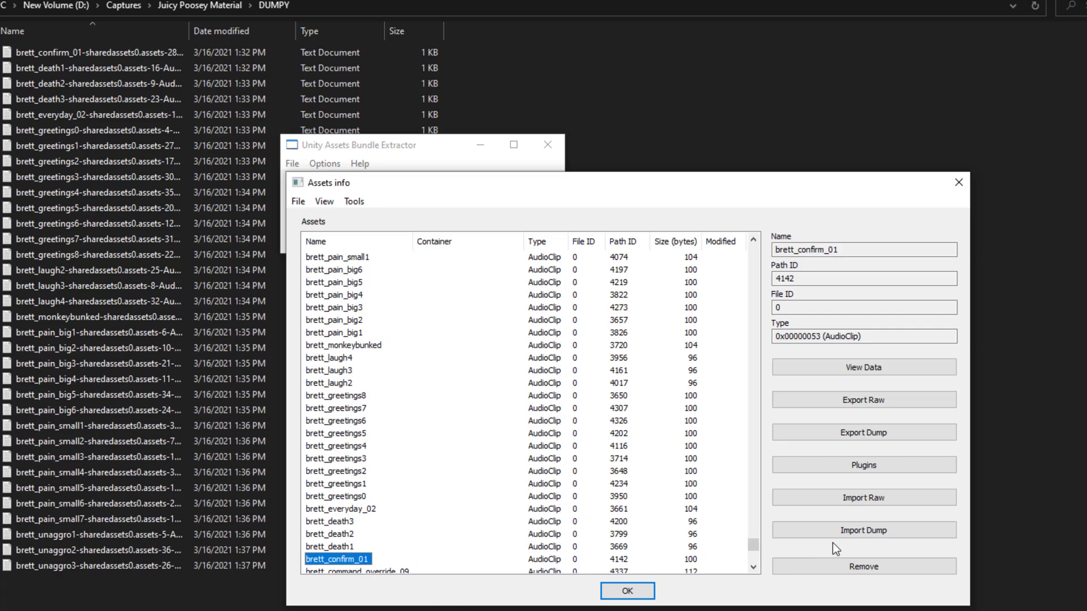
Import the brett_confirm_01 text dump from the DUMPY folder
left_click(848, 531)
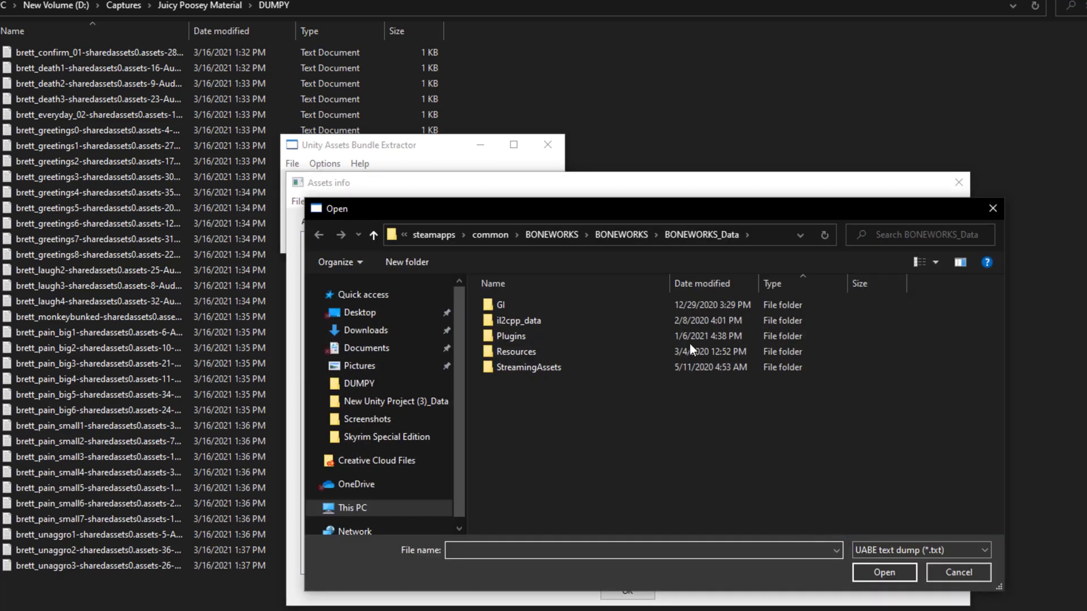
left_click(756, 235)
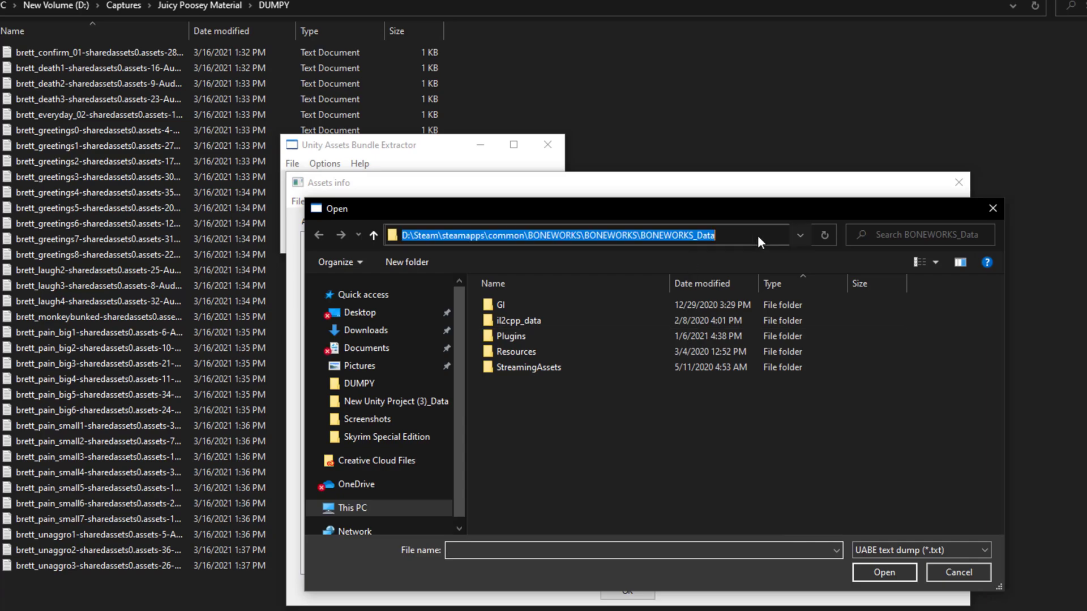
right_click(724, 238)
left_click(766, 296)
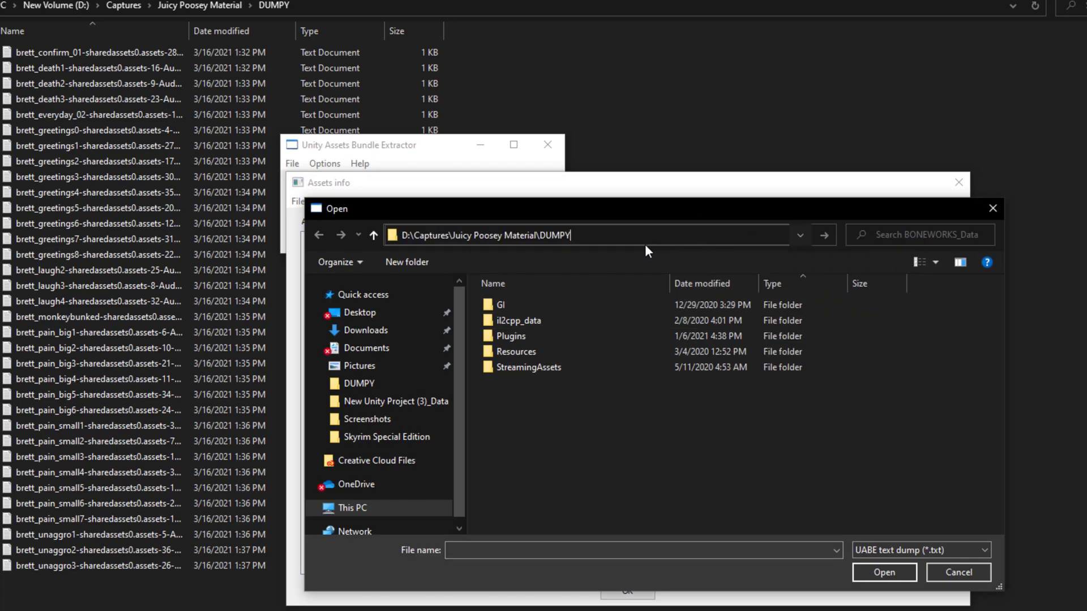
key("Return")
left_click(592, 305)
double_click(592, 304)
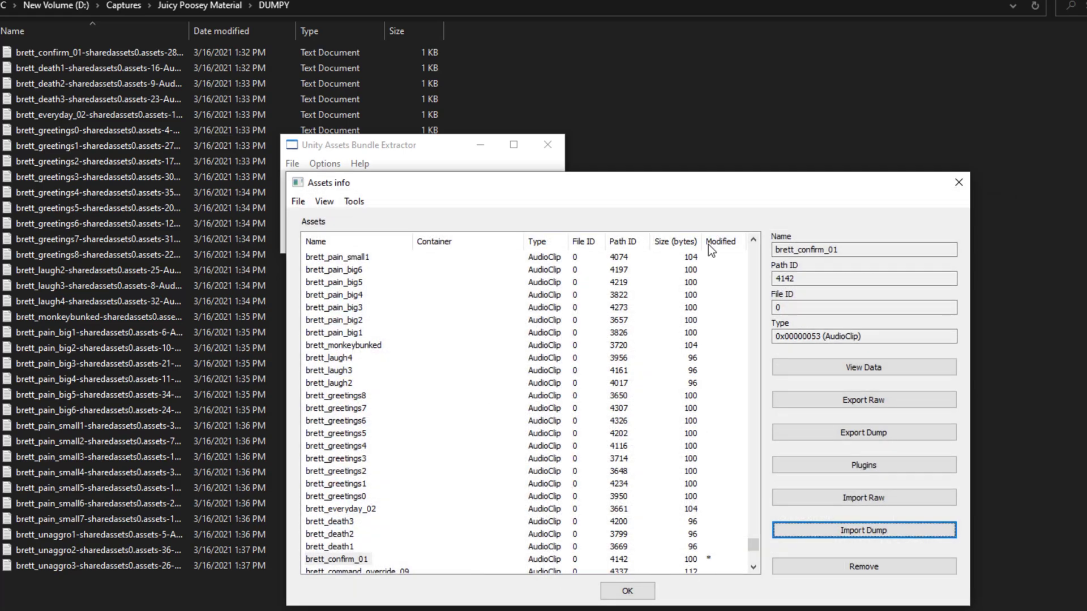
Import the matching death and greetings dumps into the following brett AudioClips
left_click(330, 546)
left_click(863, 531)
double_click(582, 408)
left_click(863, 530)
double_click(581, 408)
left_click(336, 496)
left_click(863, 530)
double_click(558, 407)
left_click(335, 471)
left_click(863, 530)
double_click(600, 434)
left_click(356, 446)
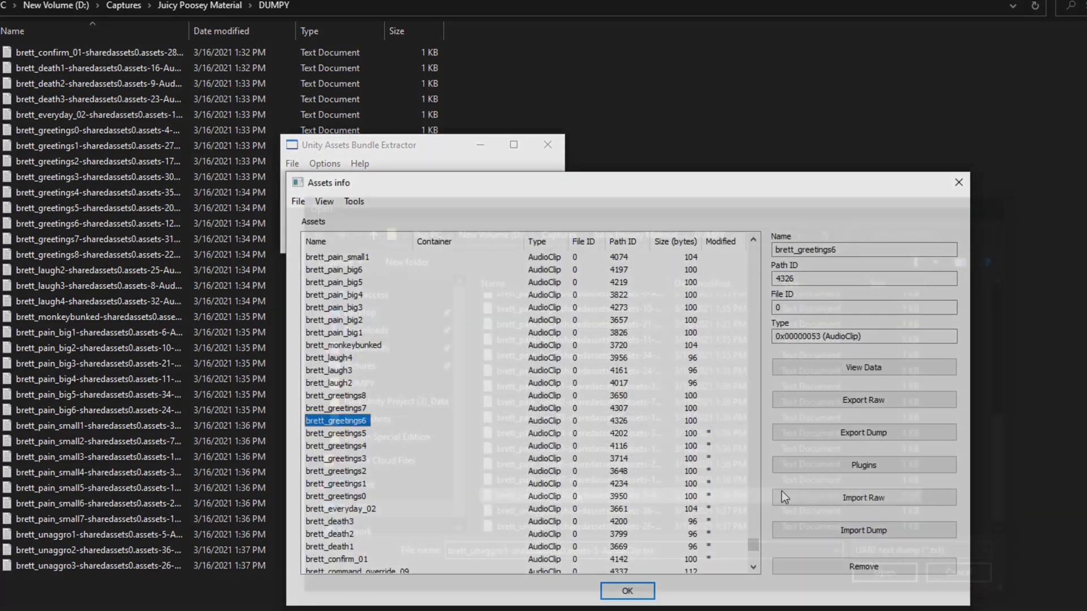
left_click(863, 530)
double_click(584, 496)
Import the brett_unaggro2 and brett_unaggro3 dumps into their AudioClips
left_click(365, 269)
left_click(805, 524)
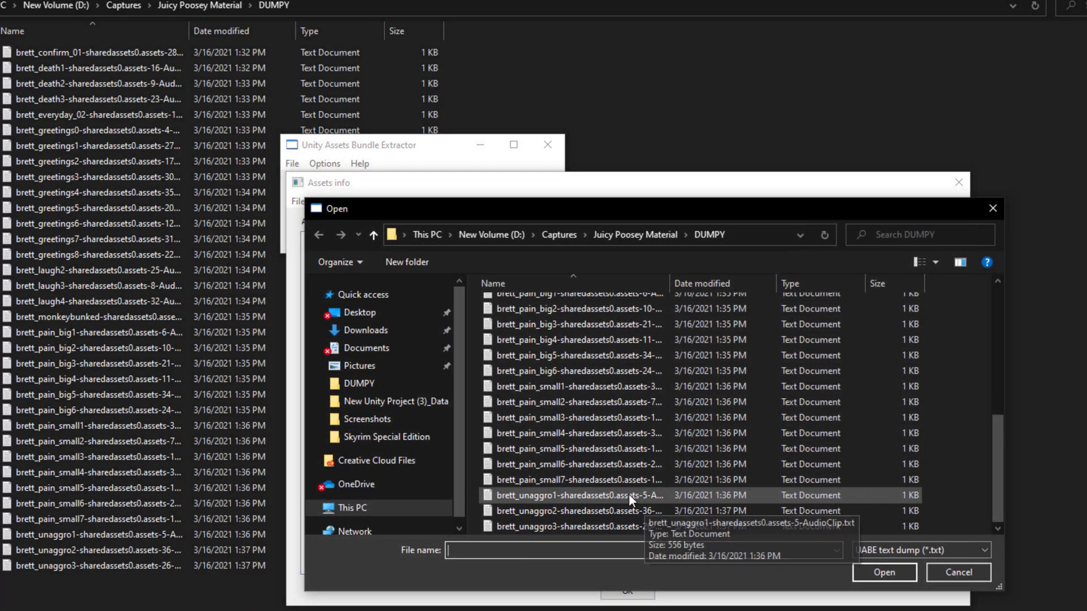
double_click(599, 509)
left_click(350, 258)
left_click(824, 530)
scroll(682, 493, "down", 6)
double_click(579, 525)
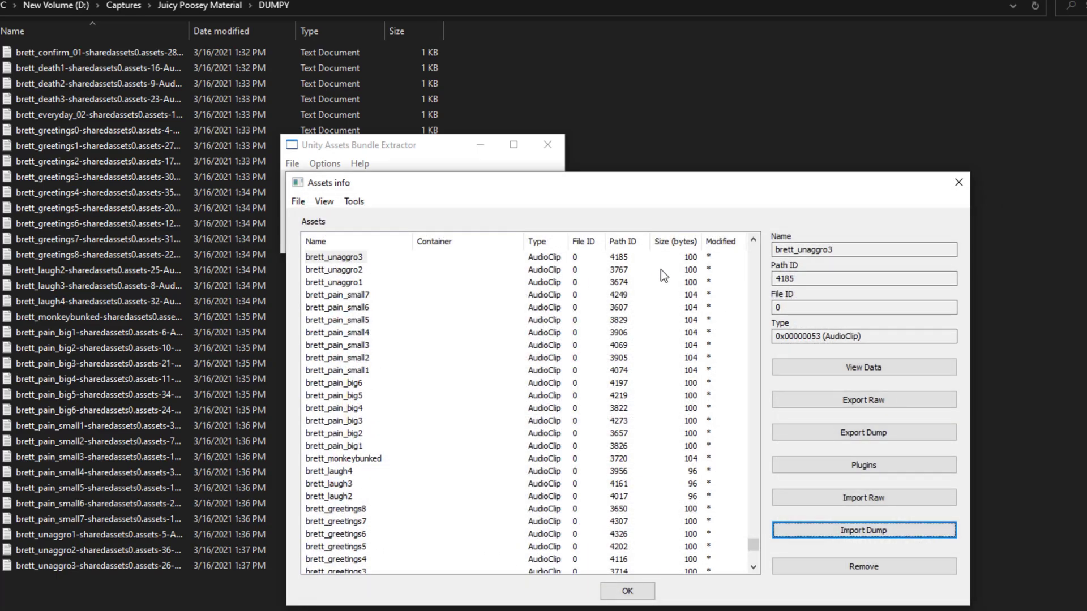
Sort the asset list by modified status and scroll through the modified clips
left_click(731, 242)
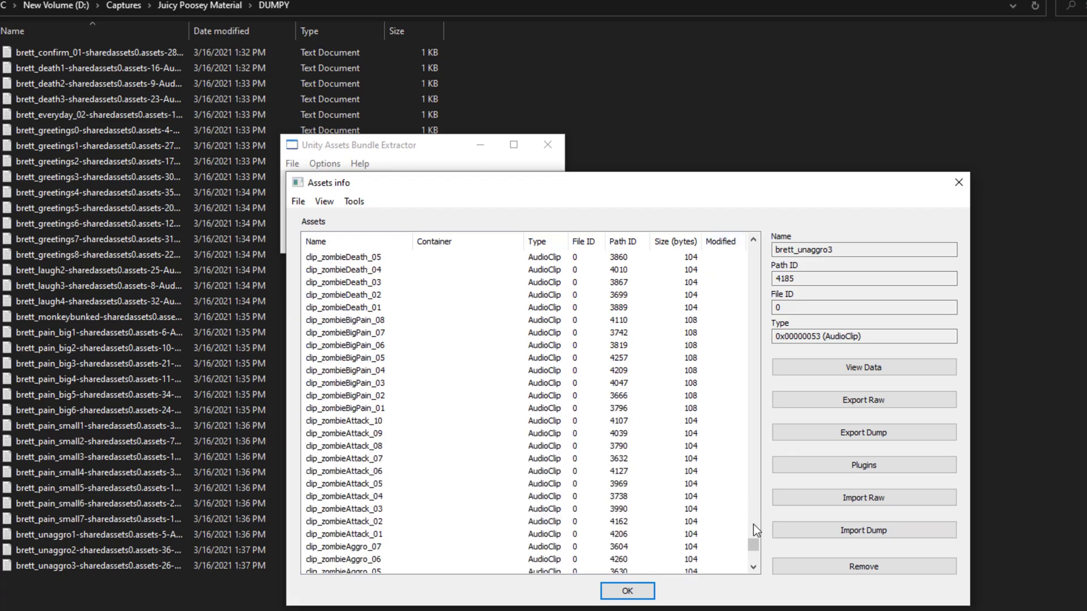
left_click_drag(755, 548, 749, 250)
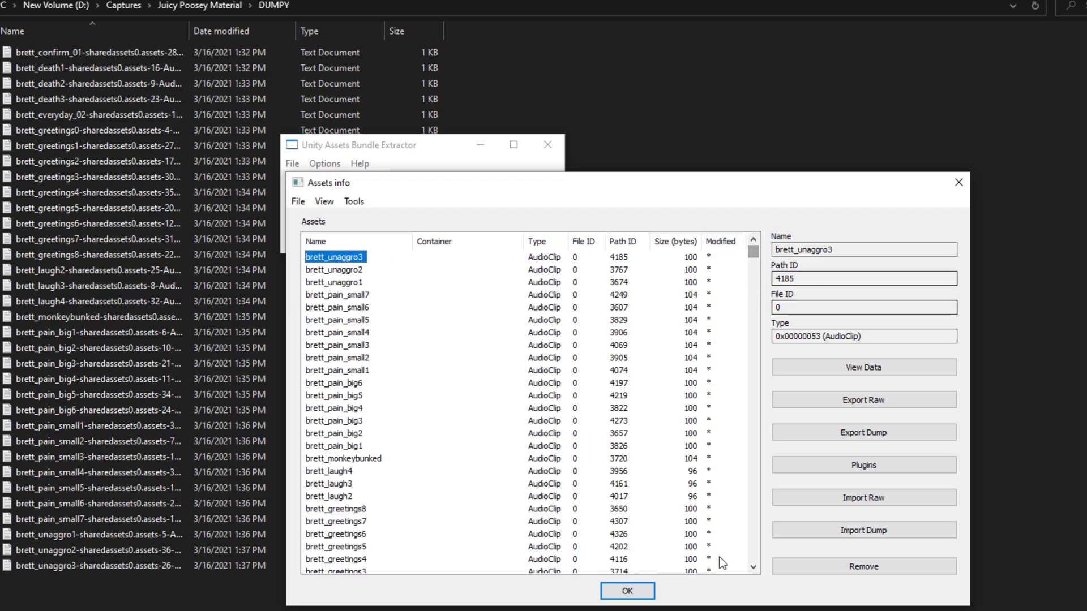
left_click(753, 567)
left_click(753, 567)
left_click(753, 567)
left_click(753, 567)
left_click(754, 566)
left_click(753, 566)
left_click(753, 567)
left_click(753, 239)
left_click(753, 239)
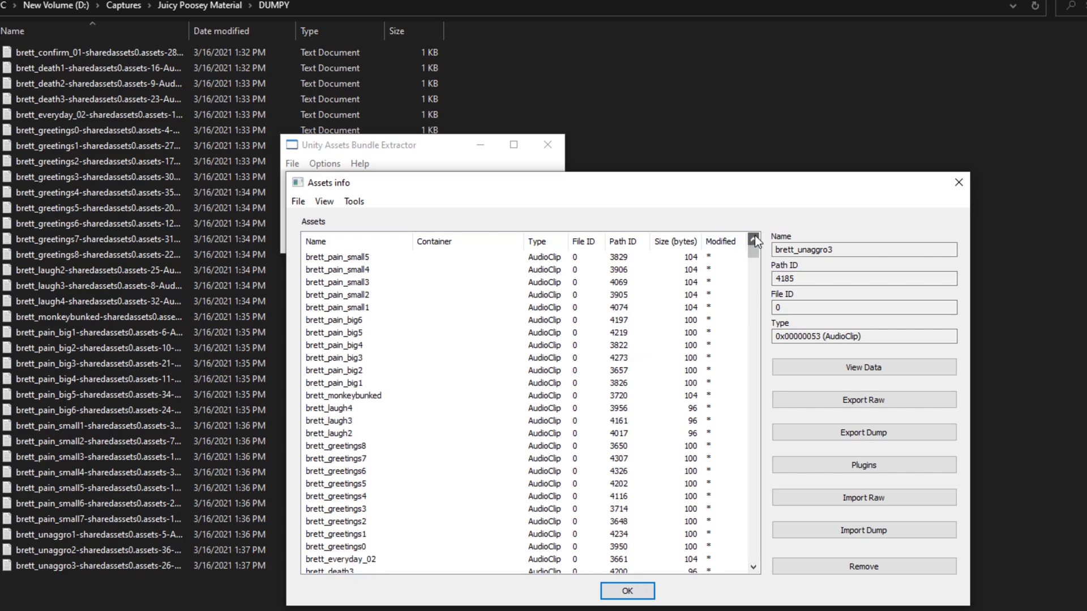
left_click(753, 238)
left_click(754, 239)
left_click(753, 239)
left_click(753, 239)
left_click(753, 239)
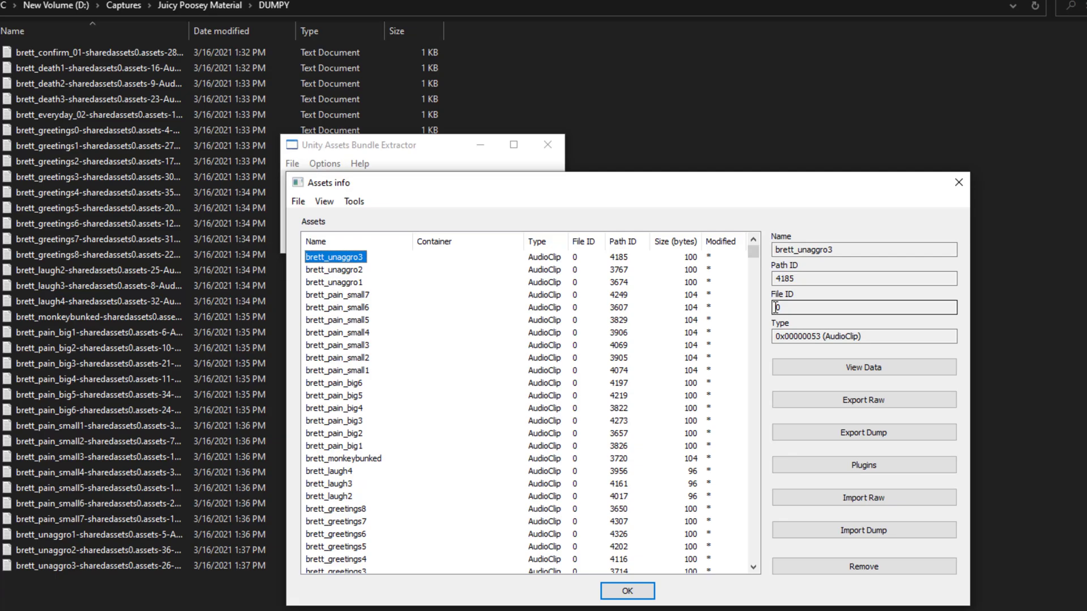
Save as sharedassets0.assets in Juicy Poosey Material, dismiss Assets info, and close UABE
left_click(298, 201)
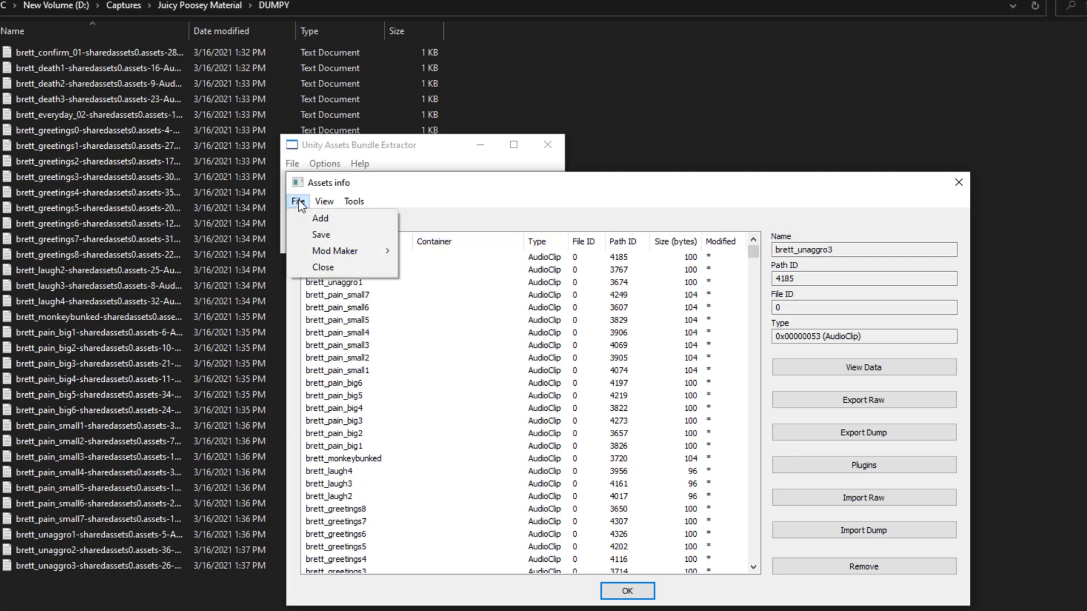
left_click(311, 229)
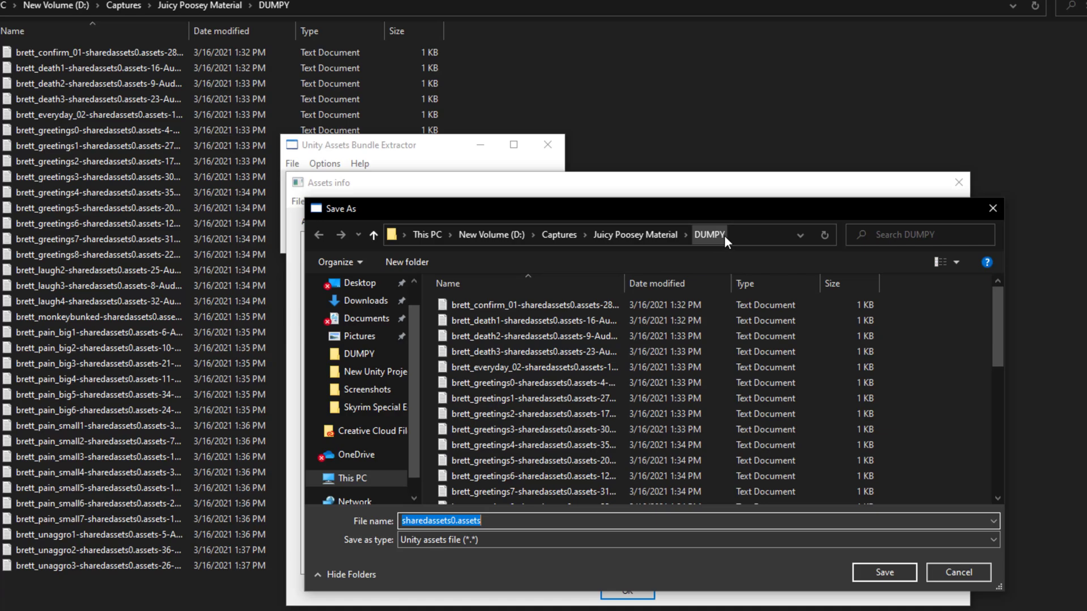
left_click(374, 235)
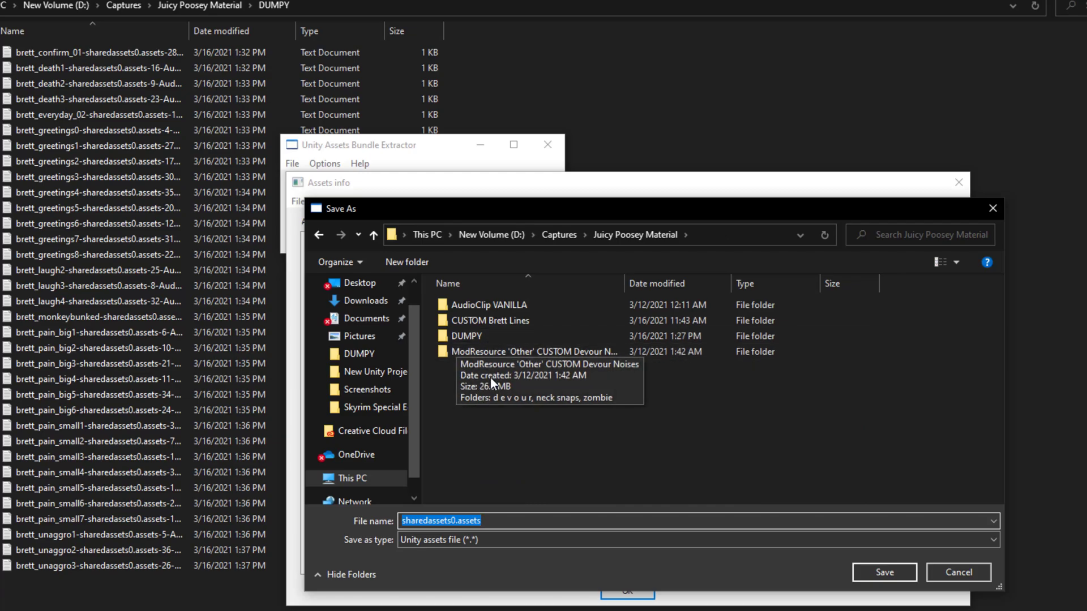
left_click(885, 571)
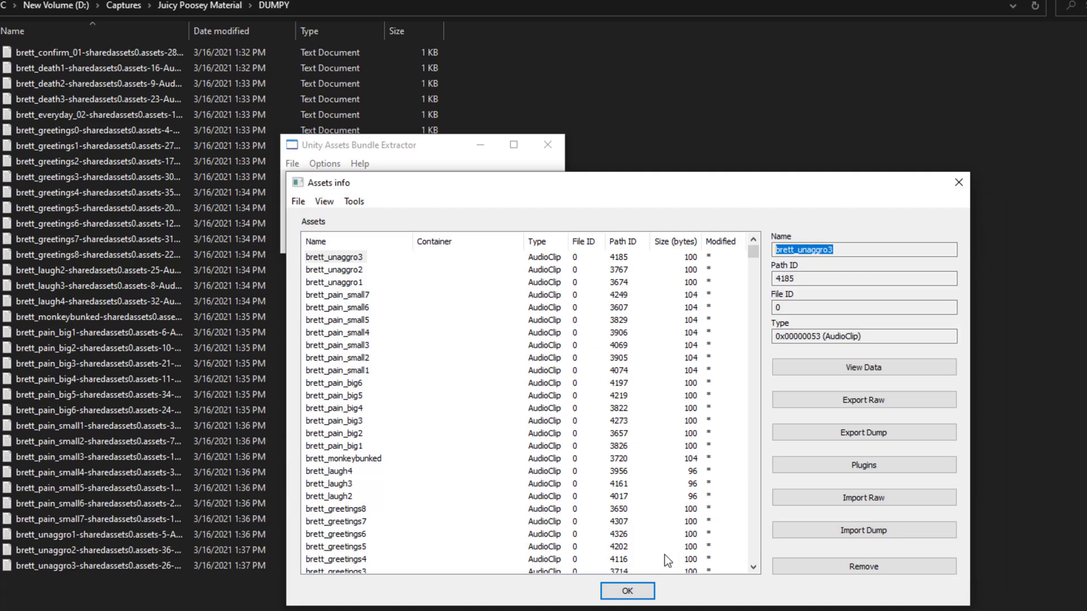
left_click(628, 591)
left_click(547, 145)
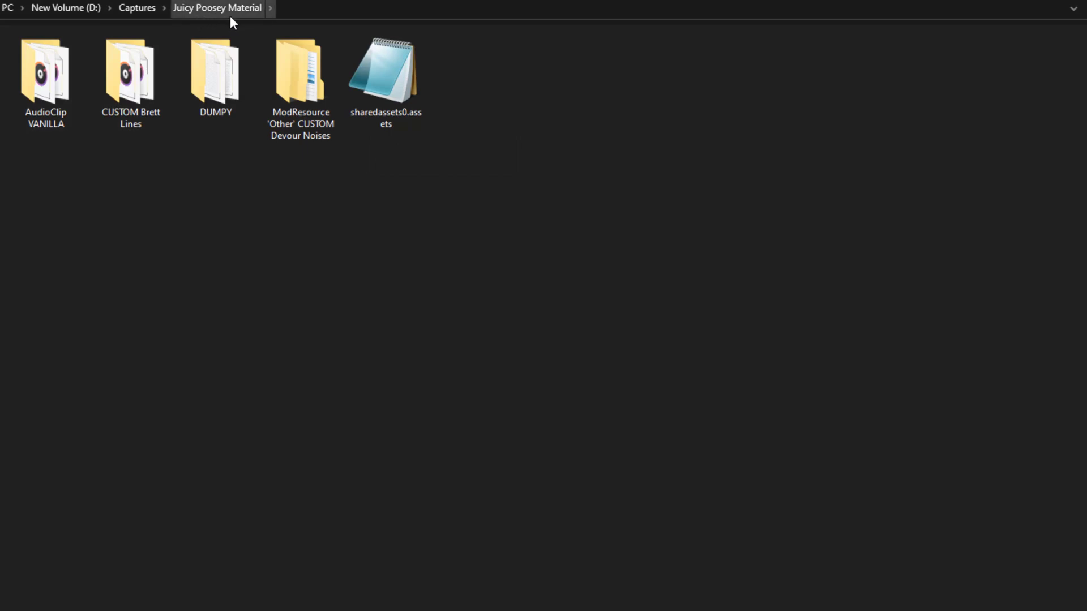
Copy GoochieYouDontLoveMe.resource and paste it into Juicy Poosey Material
left_click(377, 82)
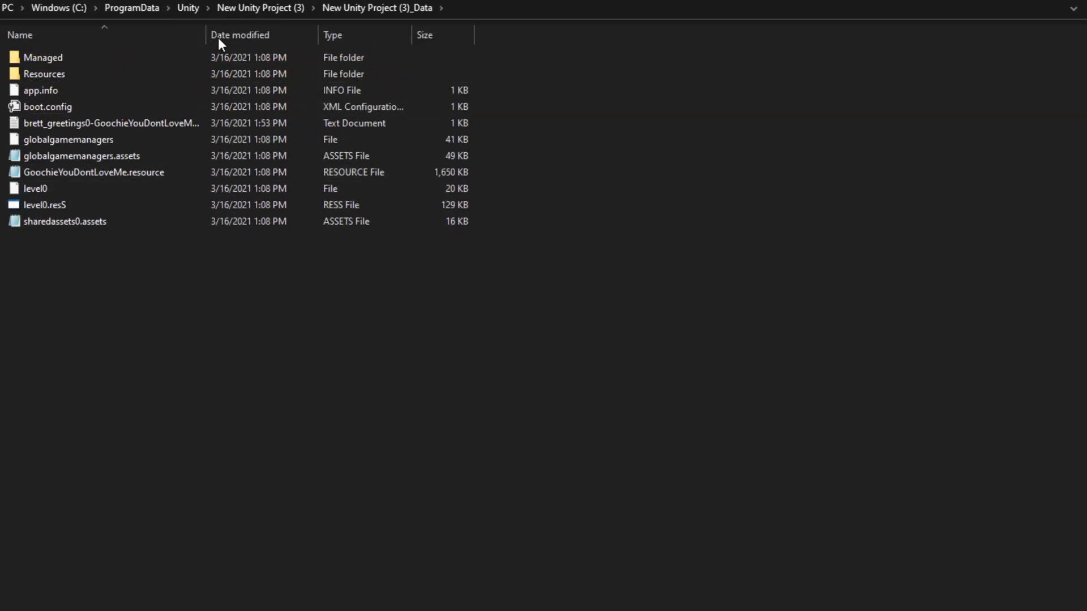
right_click(133, 168)
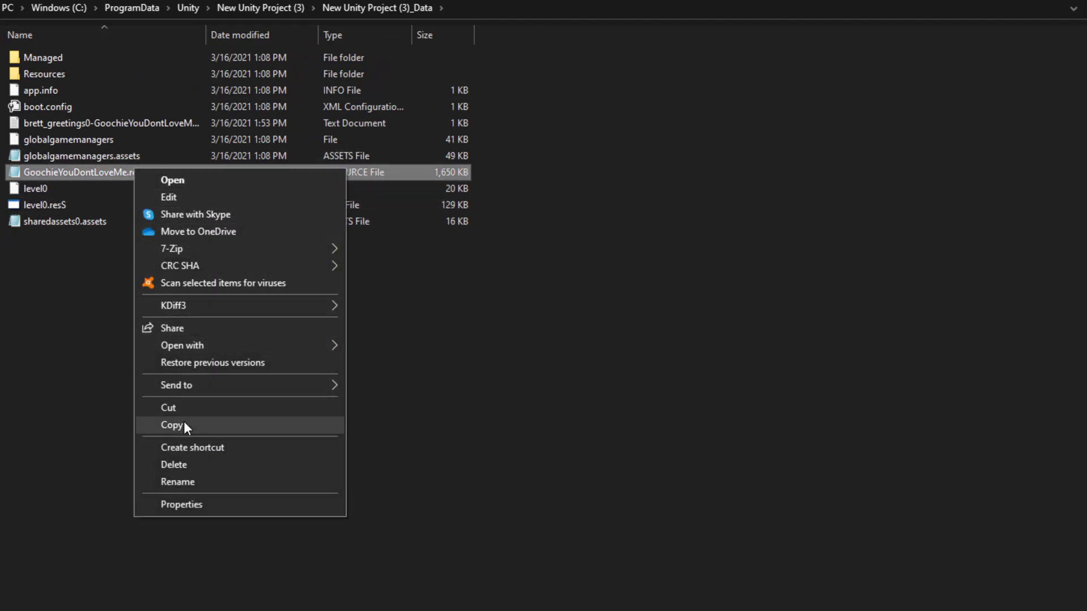
left_click(184, 424)
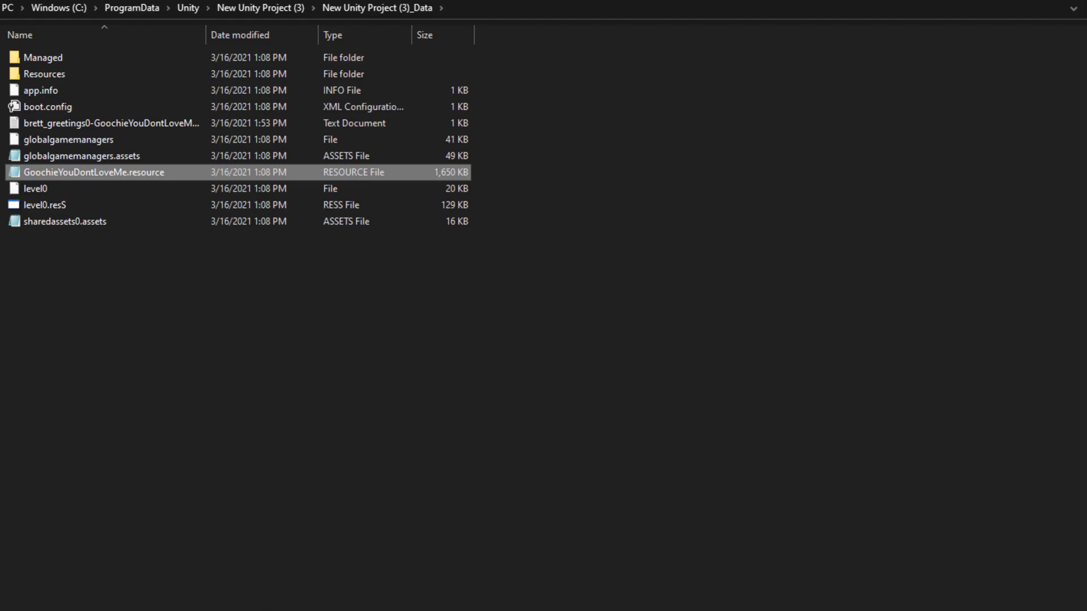
key("alt+Tab")
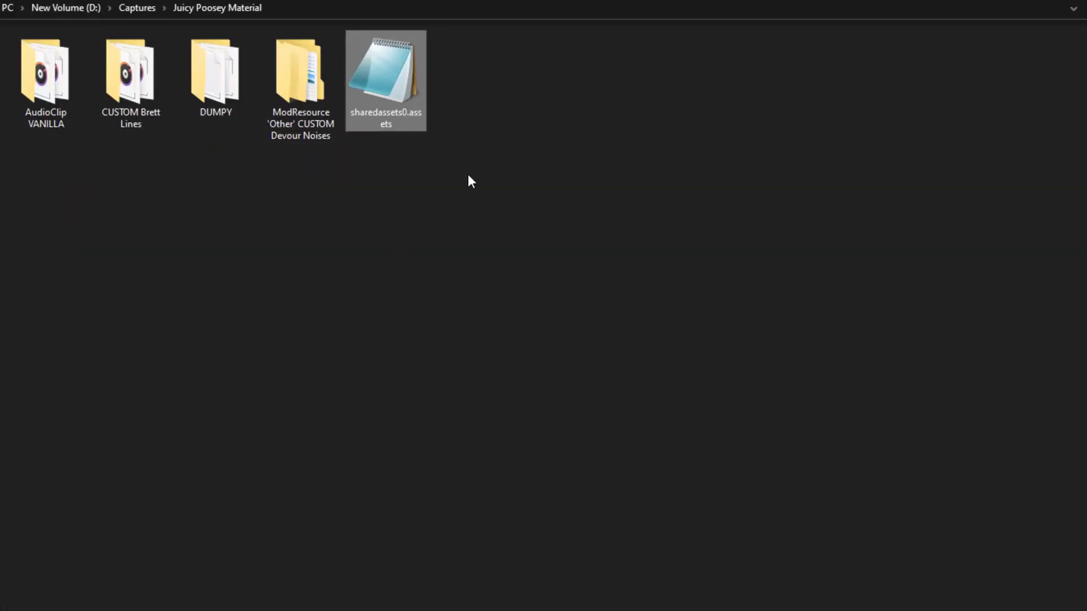
right_click(468, 174)
left_click(503, 282)
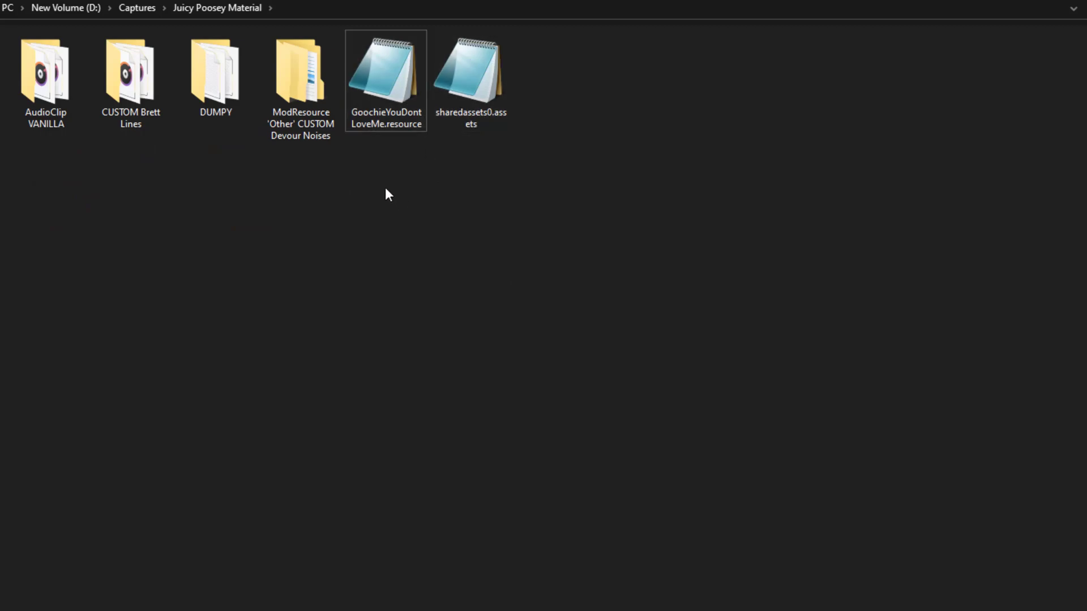
Open the BONEWORKS_Data folder in the game's directory
left_click_drag(385, 187, 478, 113)
key("alt+Tab")
double_click(93, 59)
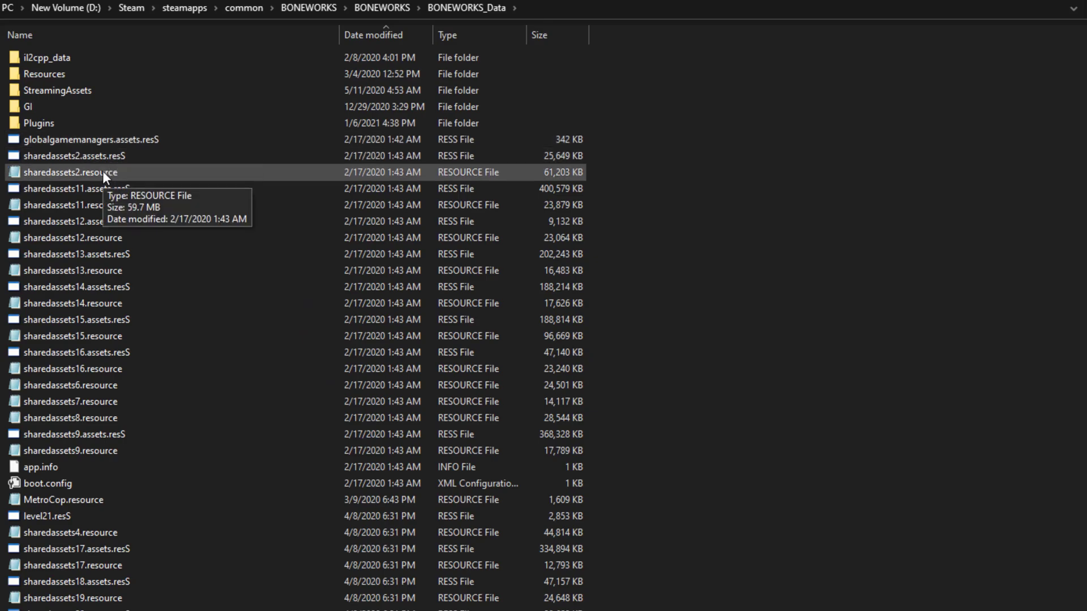
Copy the game's original sharedassets0.assets from BONEWORKS_Data
left_click(365, 34)
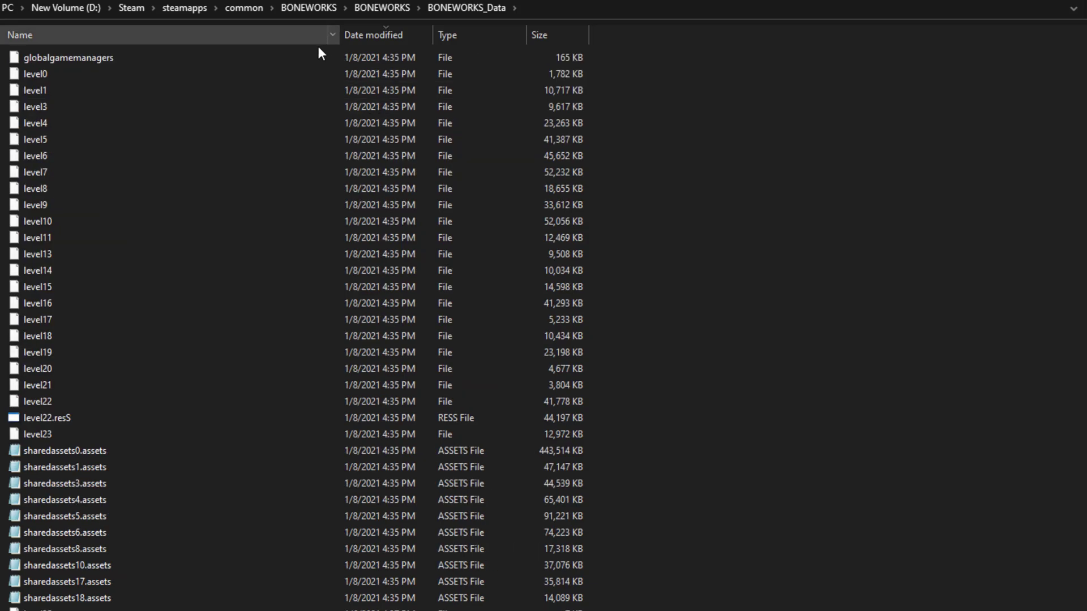
left_click(93, 447)
right_click(93, 447)
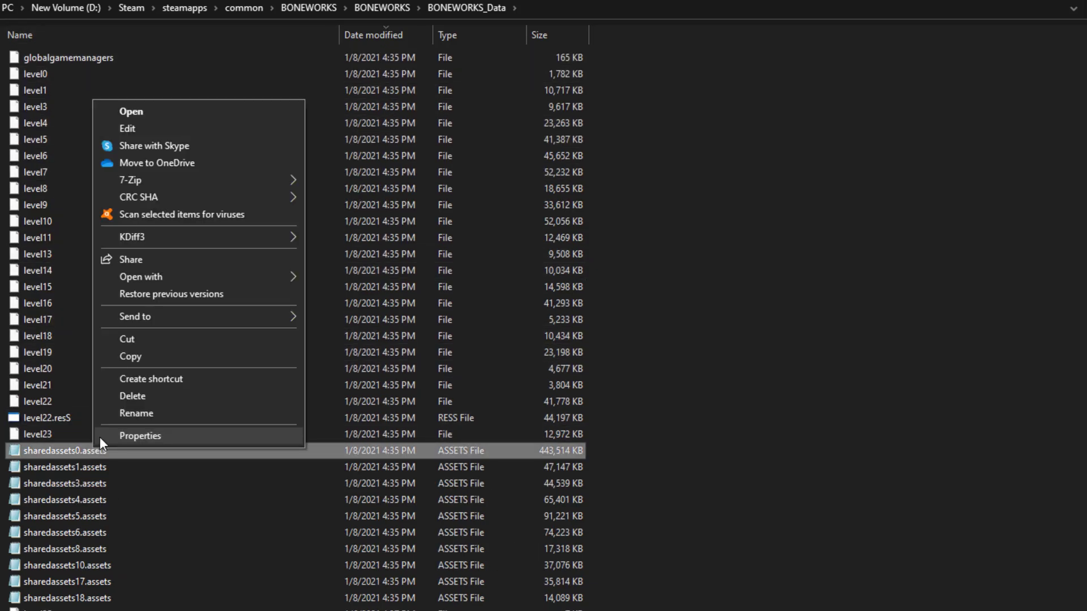
left_click(166, 351)
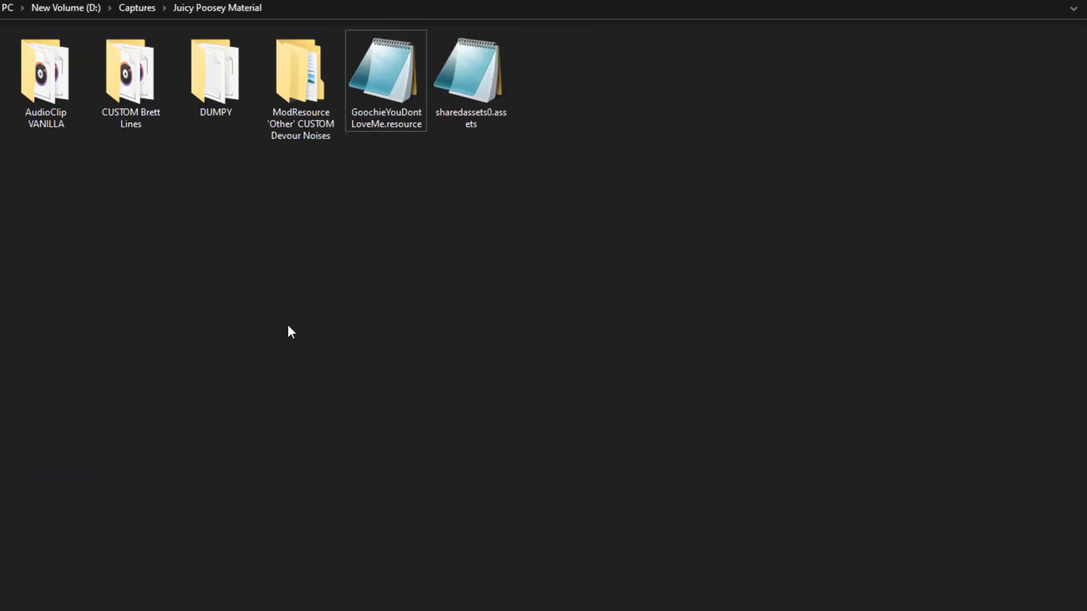
Create a Vanilla Assets folder in Juicy Poosey Material and paste the original sharedassets0.assets into it
right_click(287, 325)
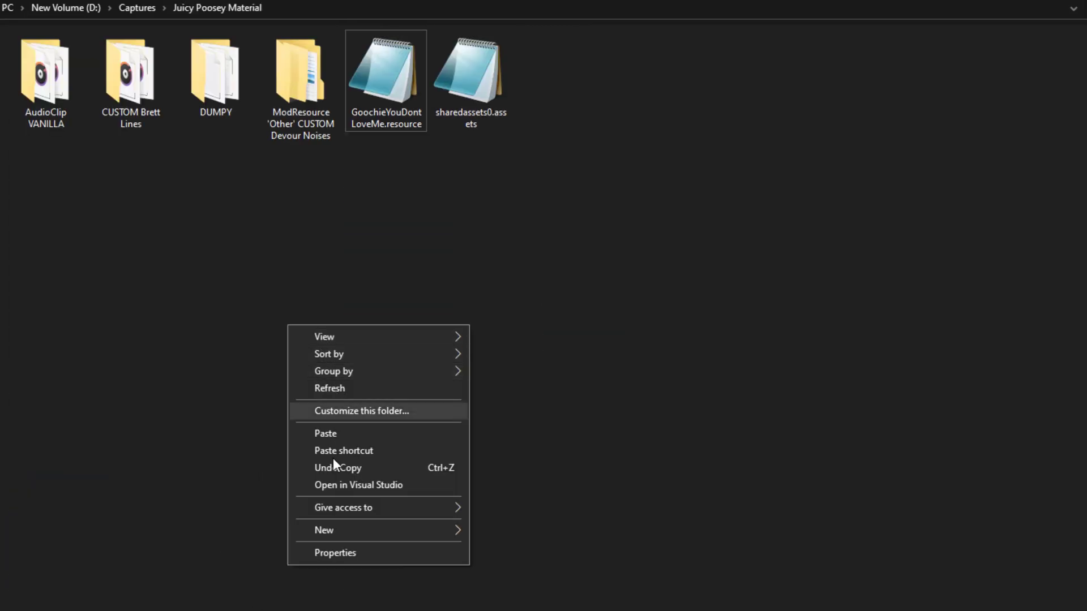
mouse_move(335, 529)
left_click(496, 533)
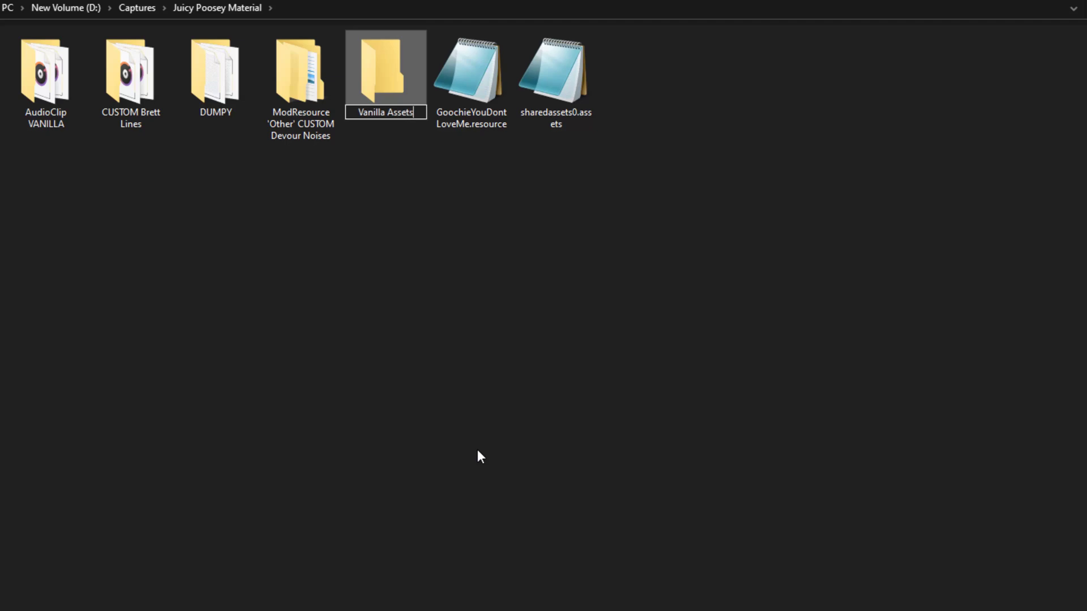
key("Return")
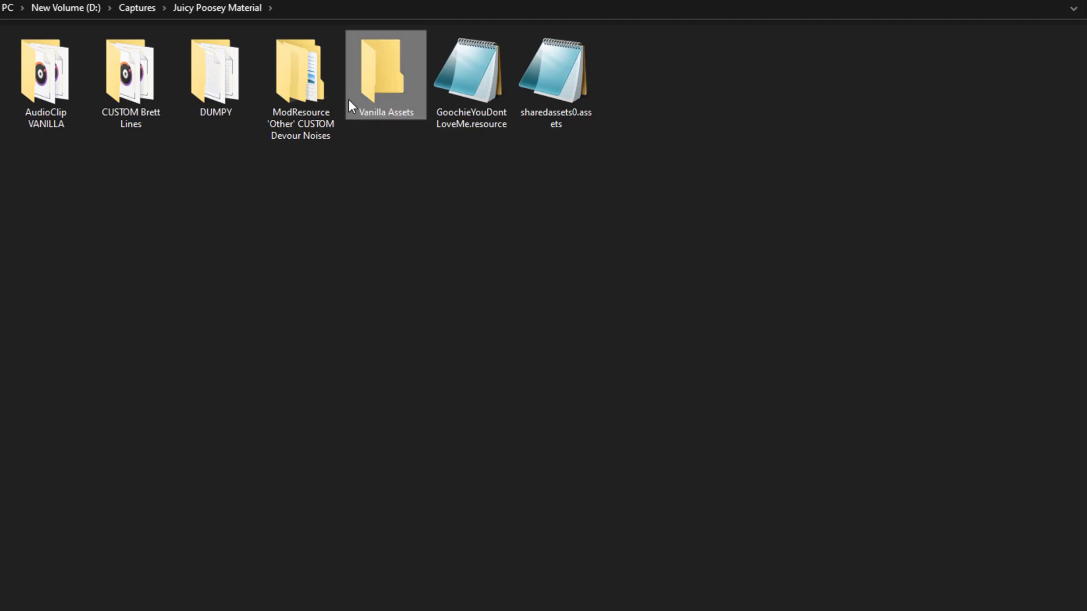
double_click(378, 83)
right_click(268, 194)
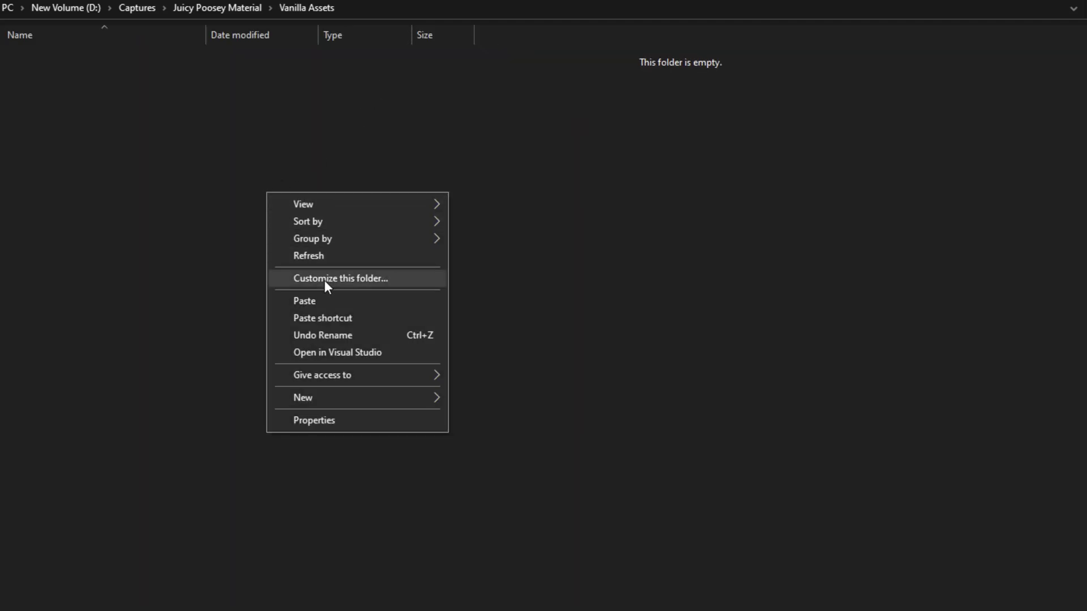
left_click(313, 300)
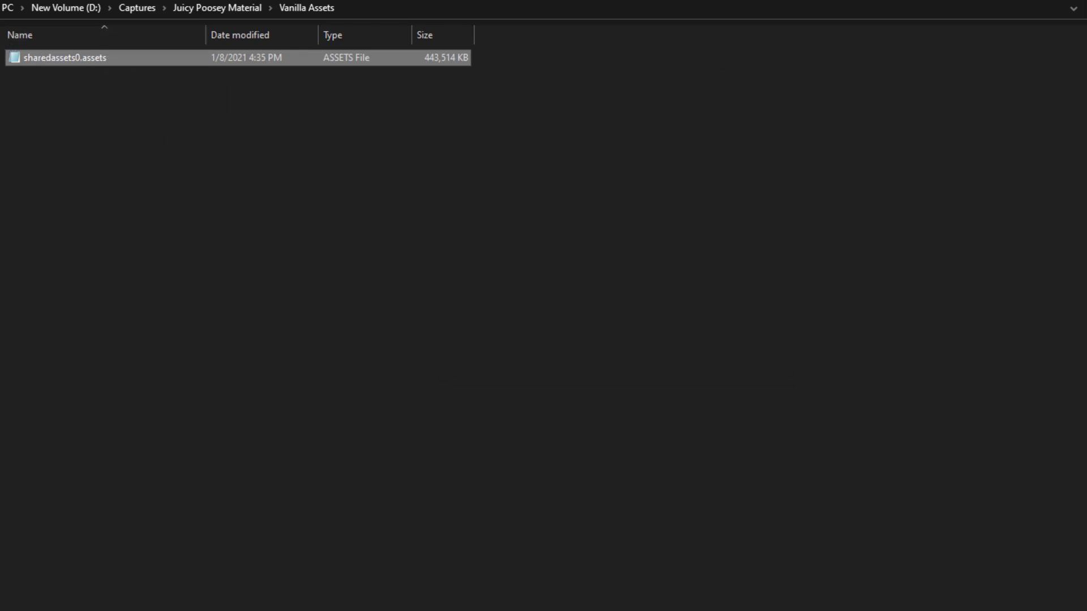
Back in Juicy Poosey Material, select the edited sharedassets0.assets and GoochieYouDontLoveMe.resource together
left_click(217, 7)
left_click(460, 210)
left_click_drag(470, 189, 540, 93)
right_click(540, 94)
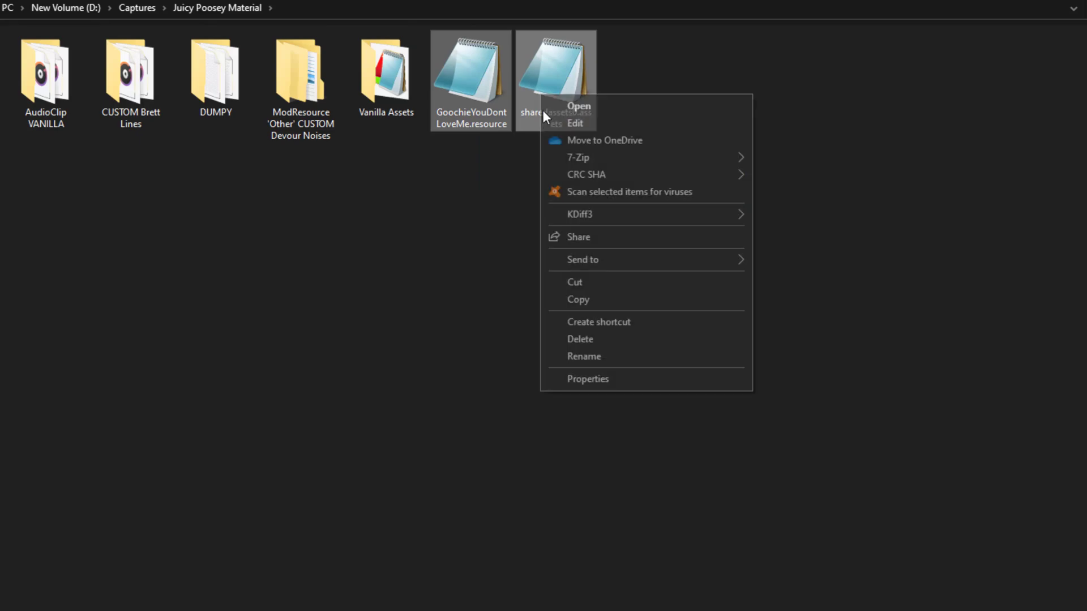
Paste both modded files into BONEWORKS_Data, choosing Replace for the existing sharedassets0.assets
left_click(558, 297)
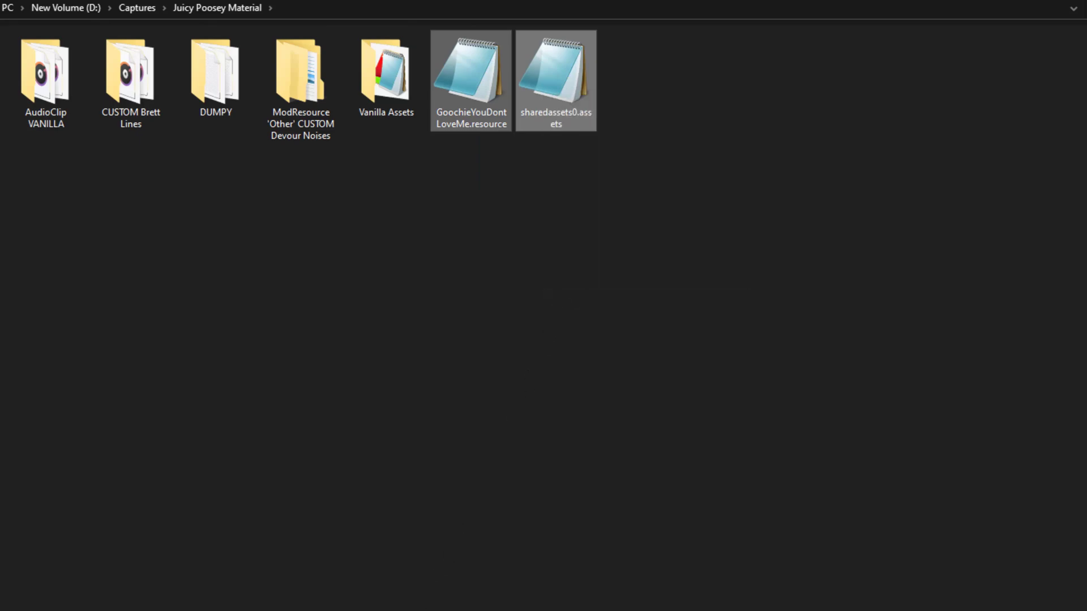
key("alt+Tab")
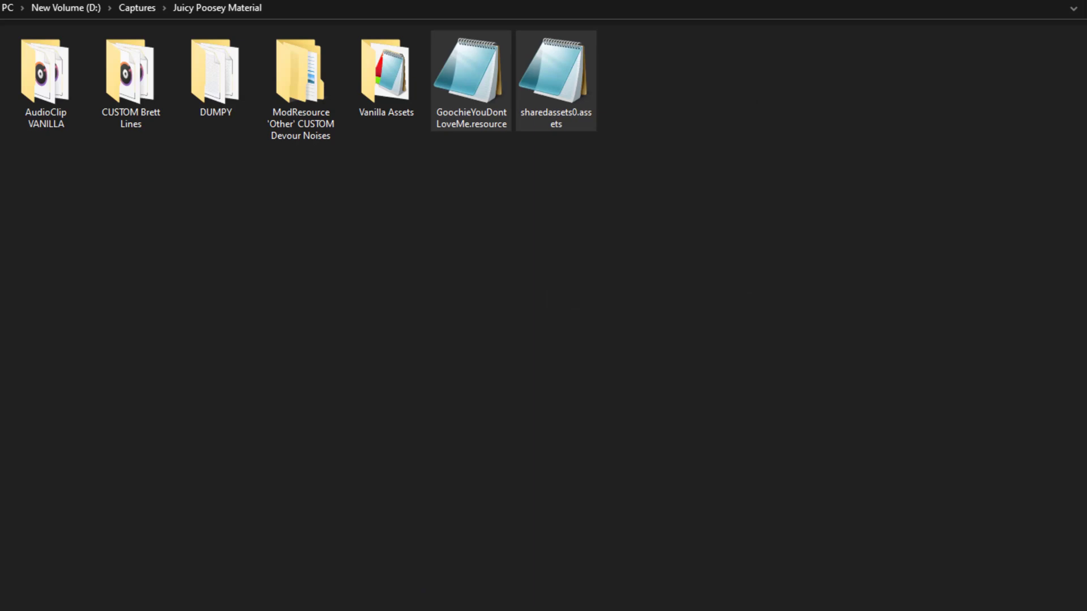
key("alt+Tab")
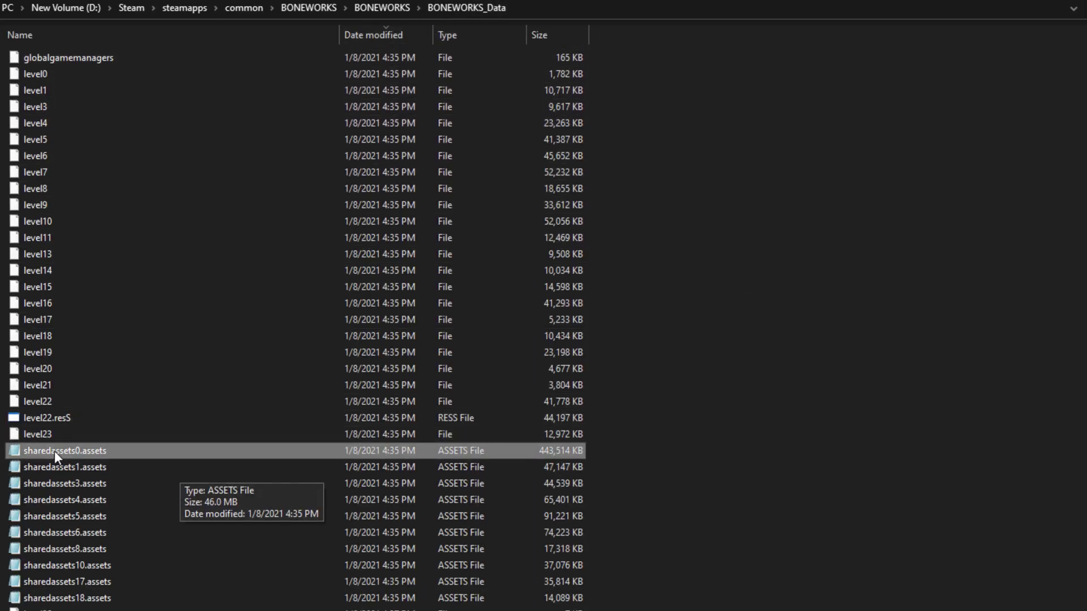
left_click(192, 27)
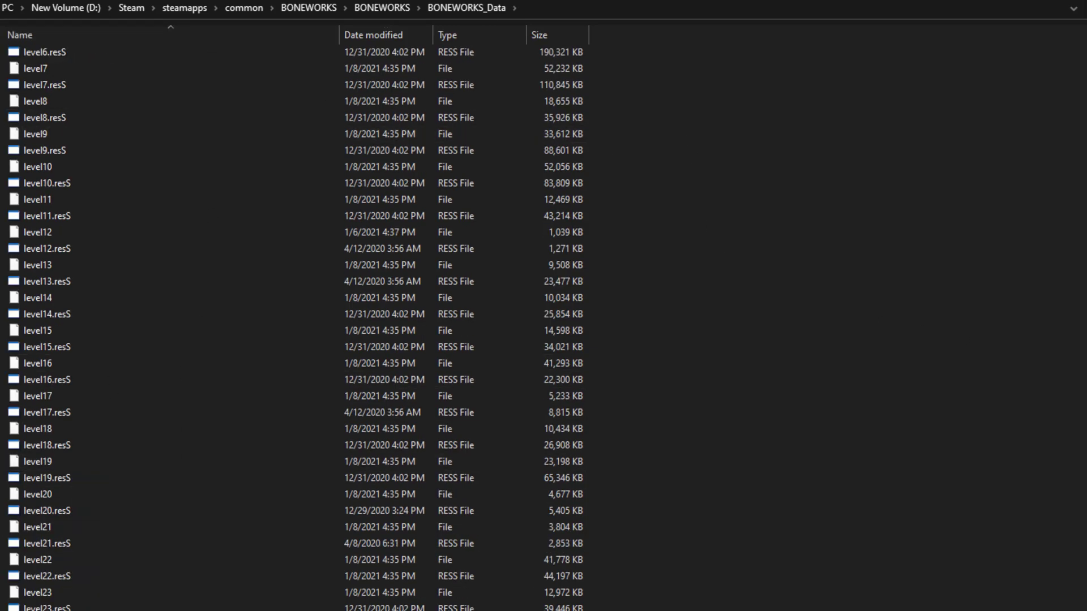
scroll(1000, 496, "down", 5)
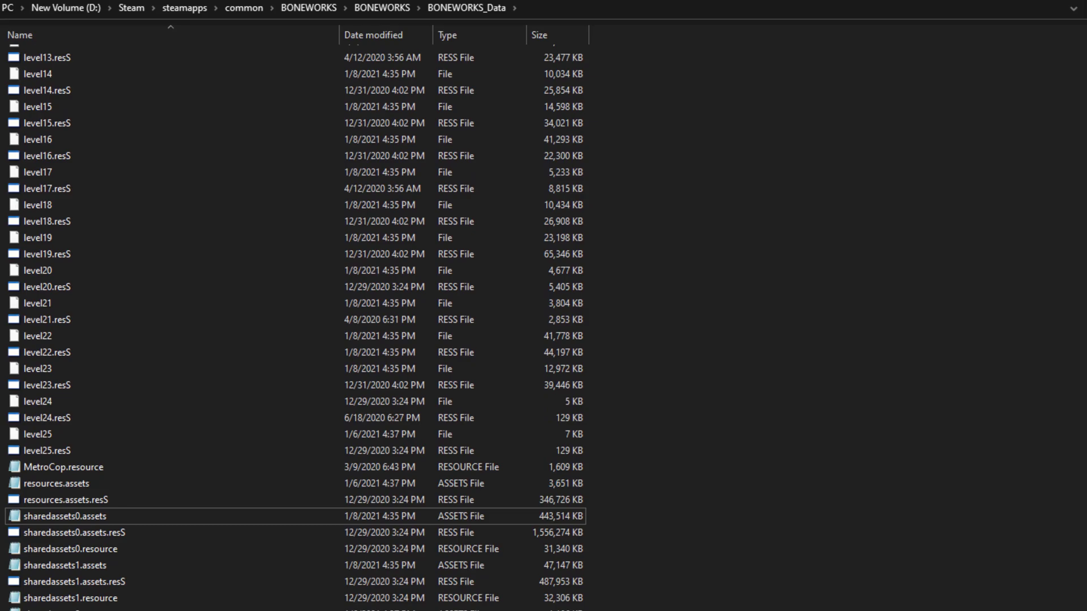
right_click(774, 597)
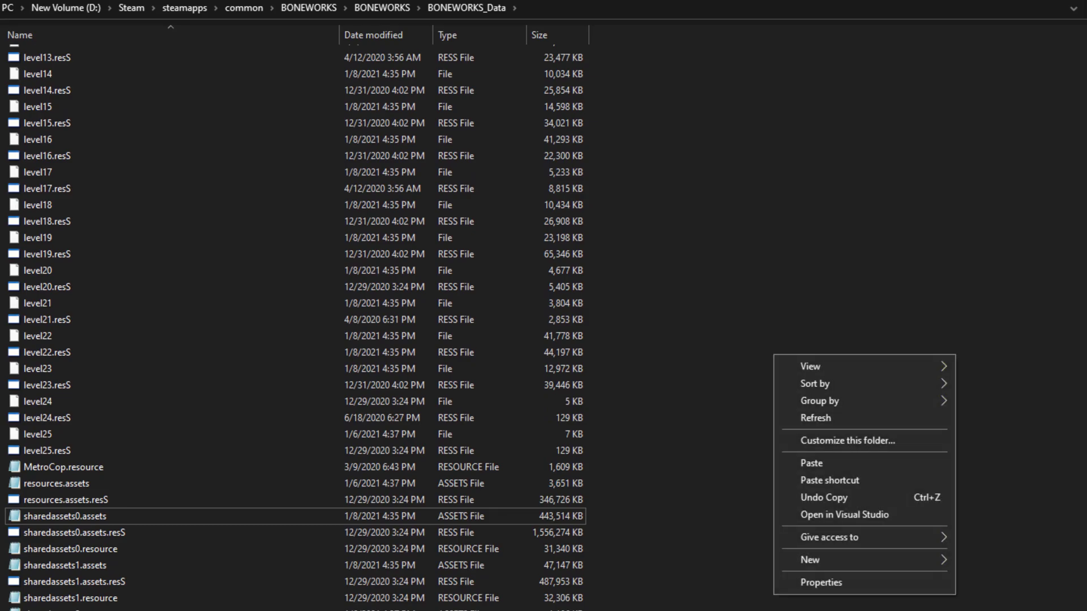
left_click(829, 464)
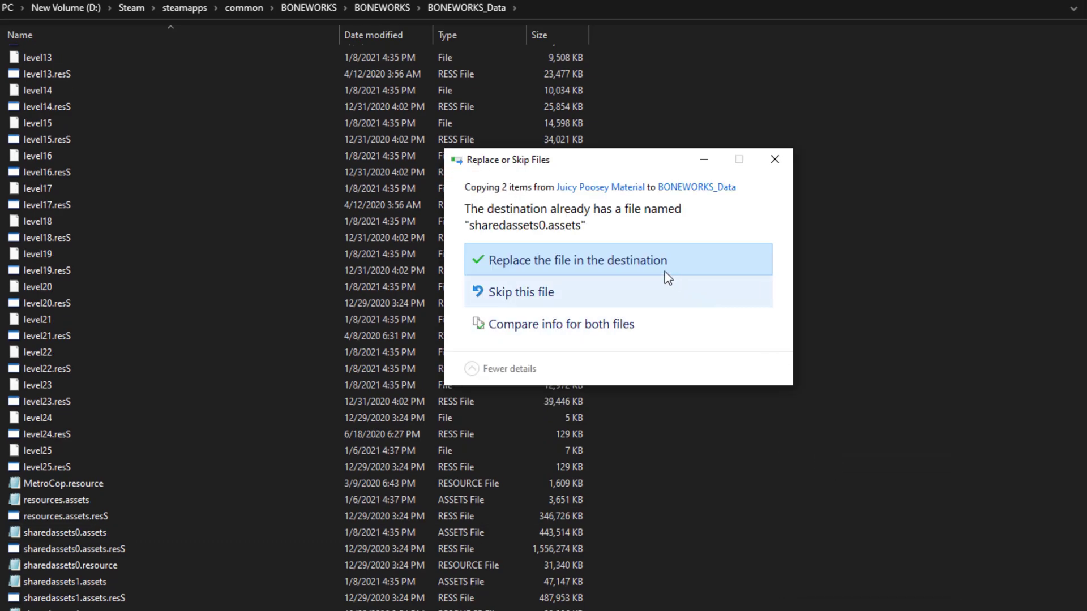
left_click(635, 266)
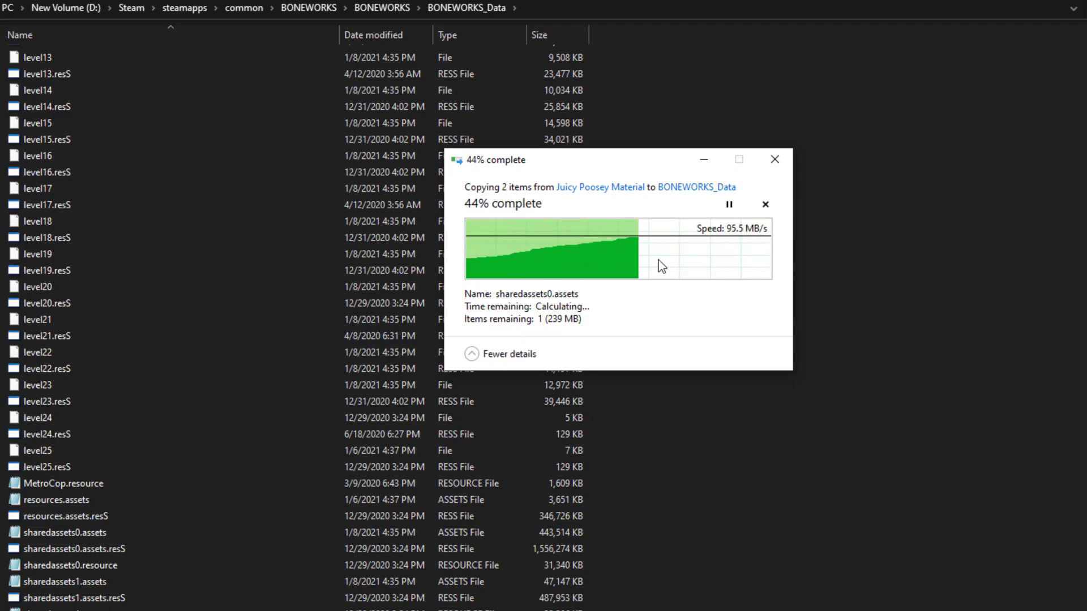